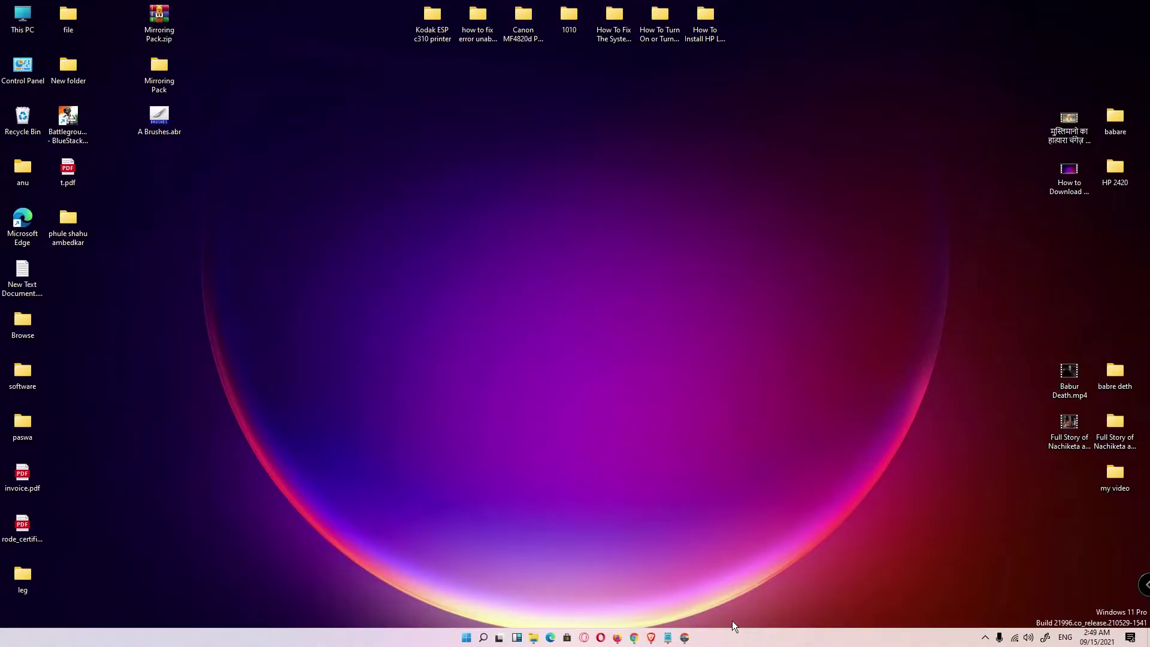
Search Google for 'hp laserjet p1005 printer driver' and open the support.hp.com result in a new tab
{"action": "left_click", "coordinate": [689, 640]}
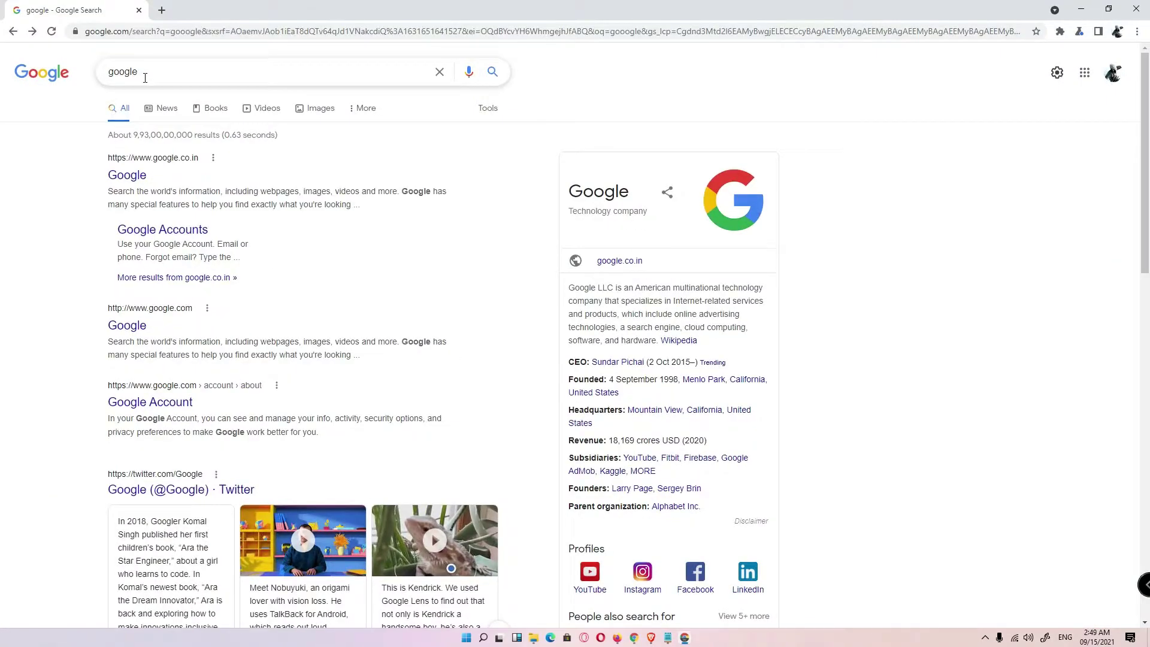
{"action": "double_click", "coordinate": [147, 77]}
{"action": "type", "text": "hp laserjet p1005 printer driver"}
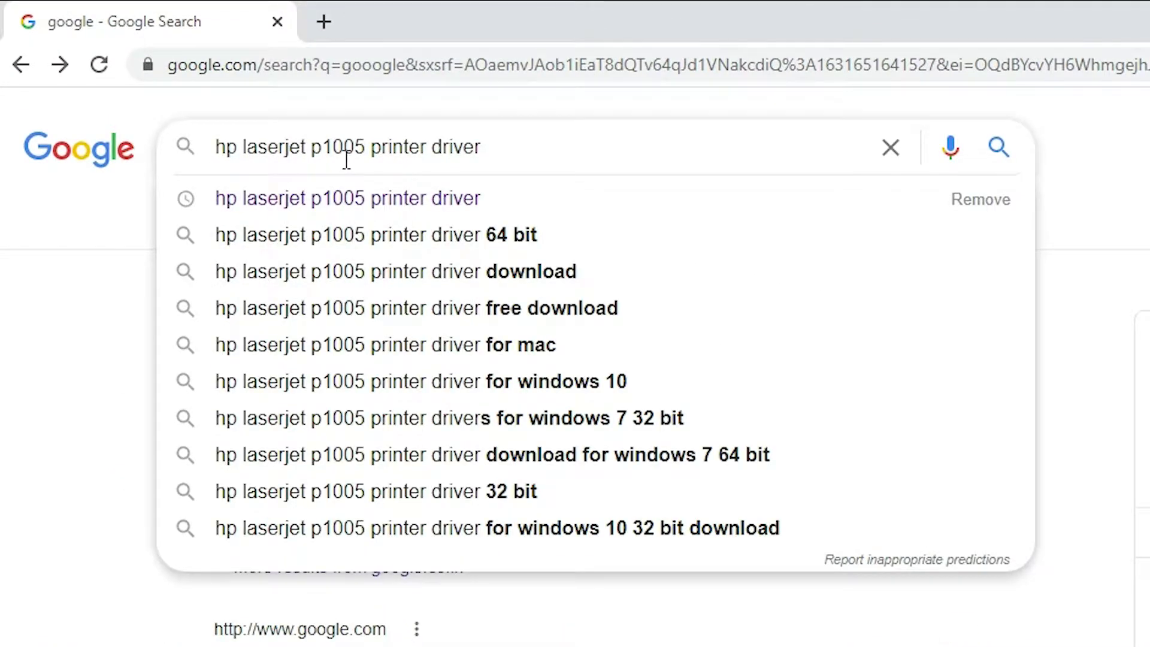
{"action": "key", "text": "Return"}
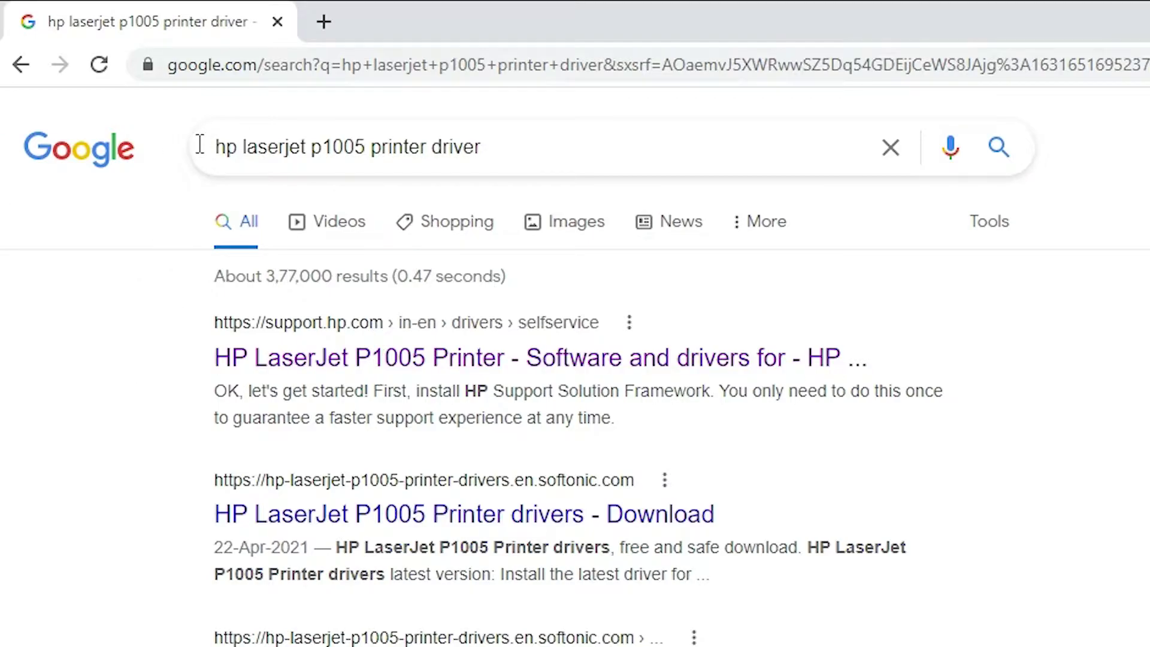
{"action": "right_click", "coordinate": [339, 372]}
{"action": "left_click", "coordinate": [416, 379]}
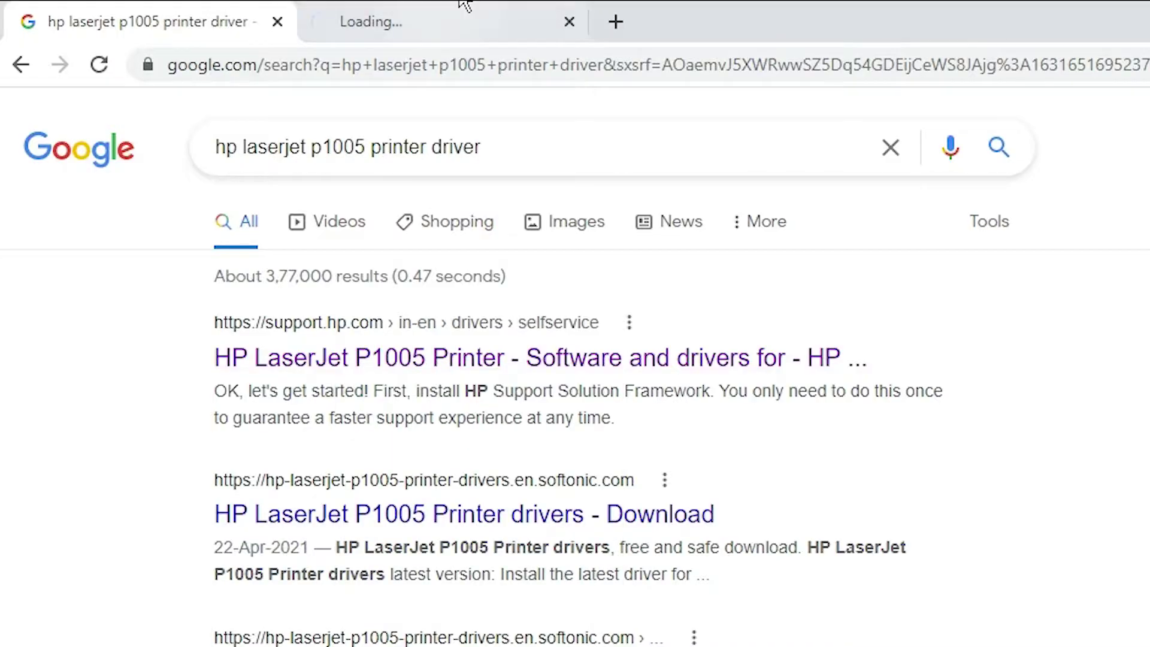
On the HP support tab, expand Driver-Product Installation Software and then Basic Drivers
{"action": "left_click", "coordinate": [512, 12]}
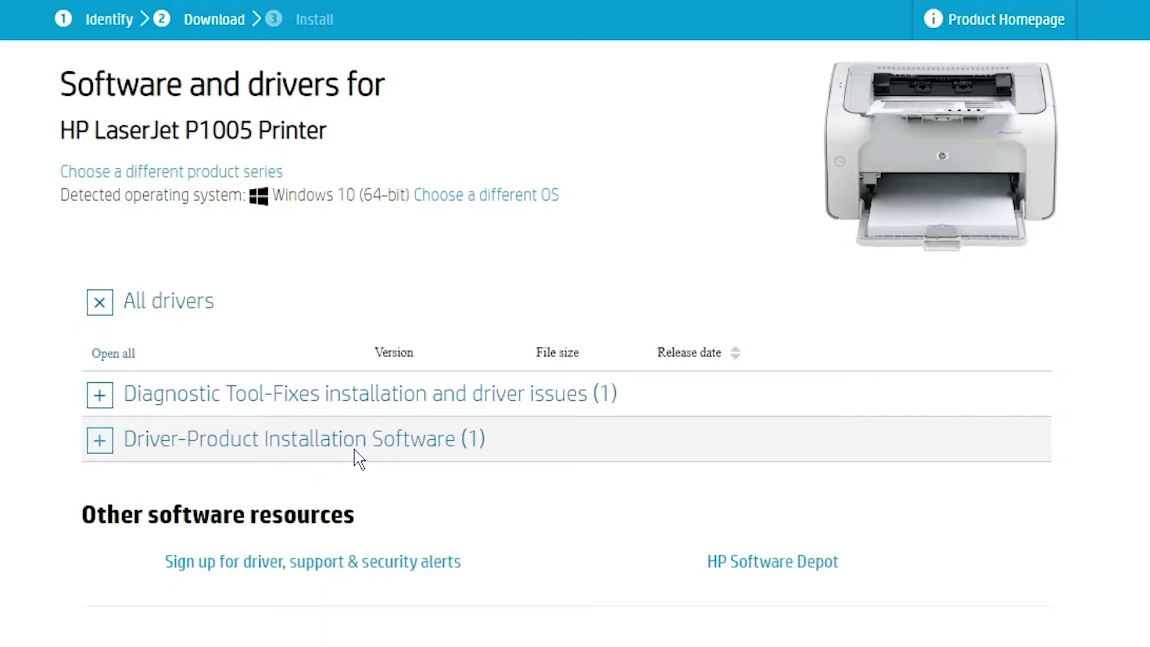
{"action": "left_click", "coordinate": [102, 454]}
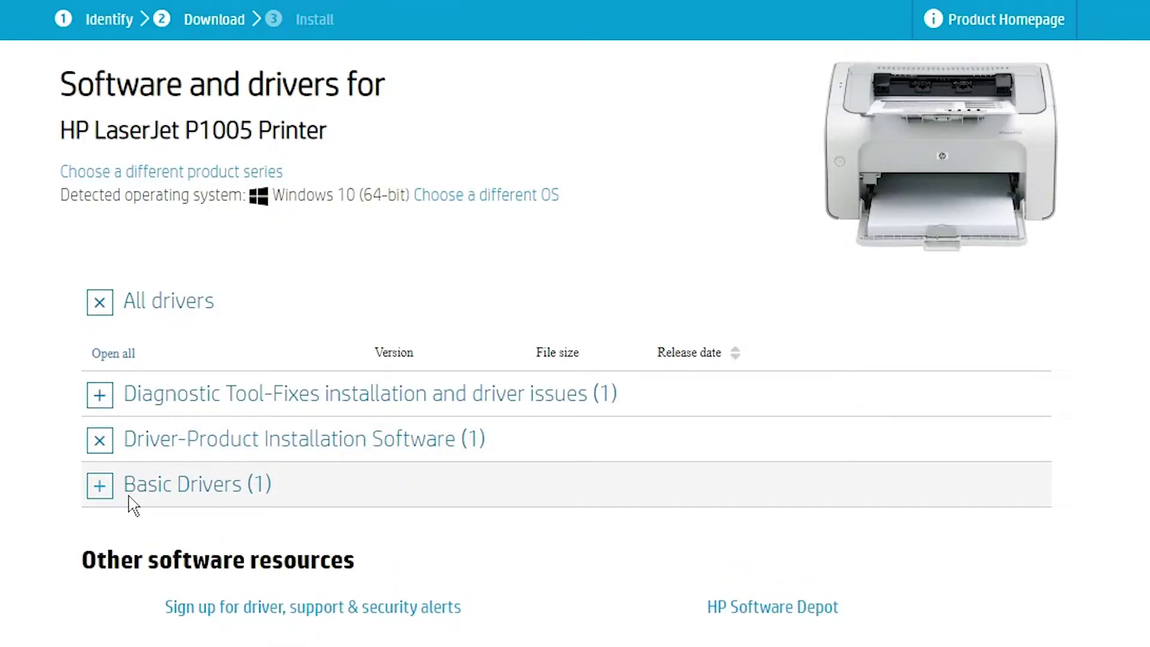
{"action": "left_click", "coordinate": [98, 490]}
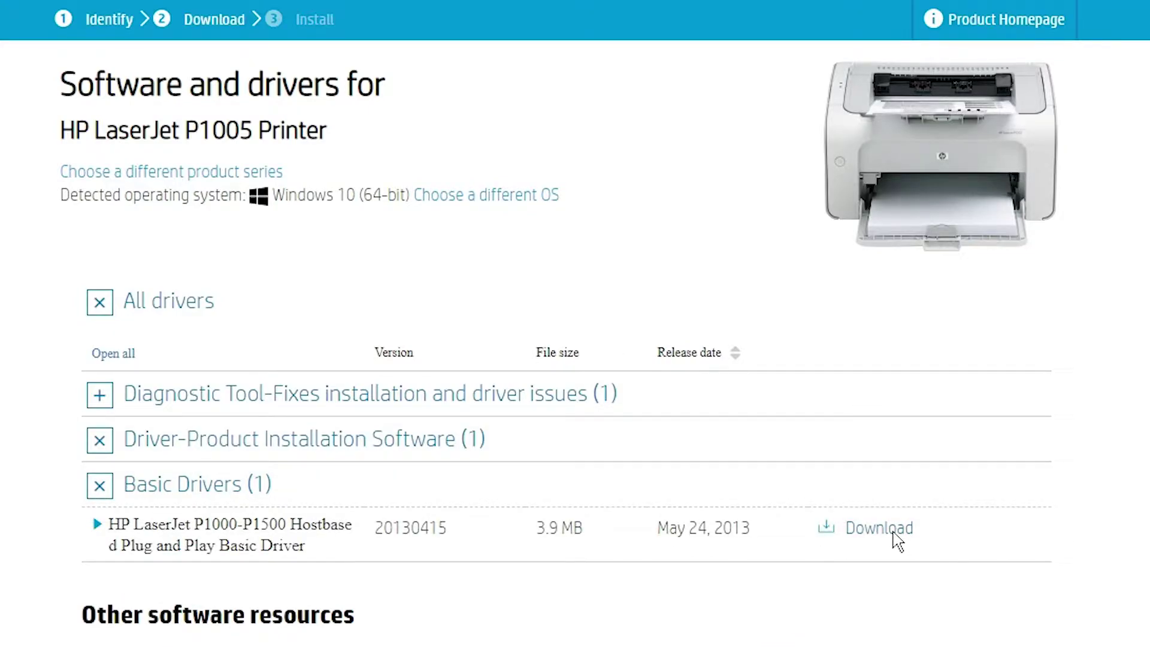
Download ljP1000_P1500-HB-pnp-win64-en.exe to the Desktop with Internet Download Manager, then minimize Chrome
{"action": "left_click", "coordinate": [895, 533]}
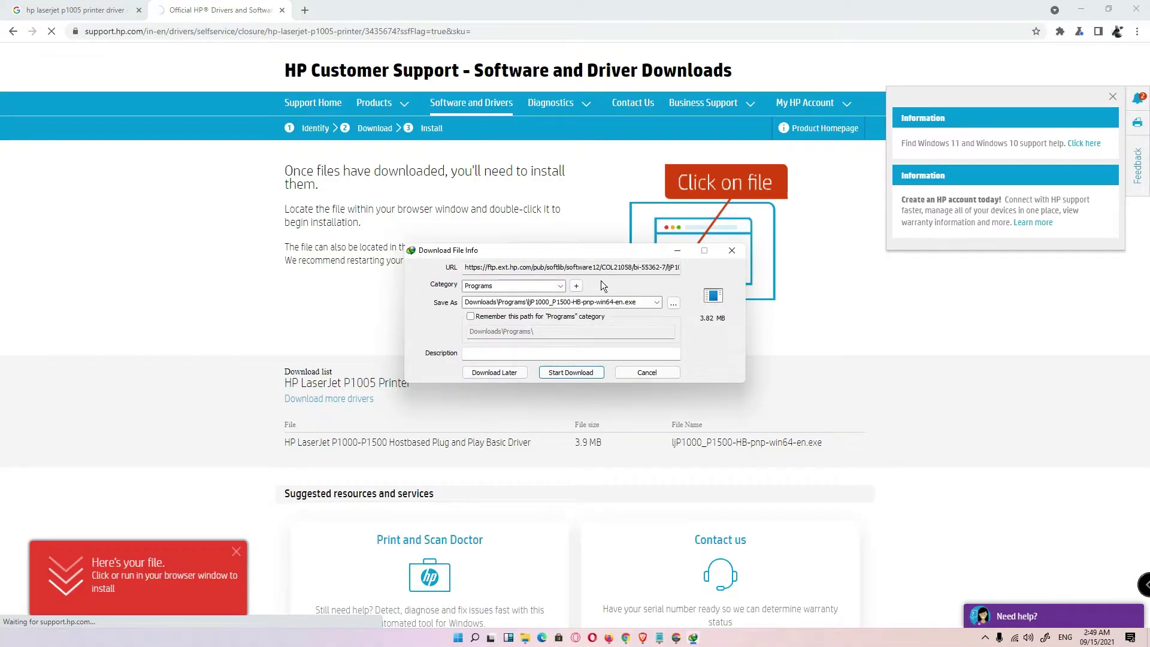
{"action": "left_click", "coordinate": [672, 300]}
{"action": "left_click", "coordinate": [473, 364]}
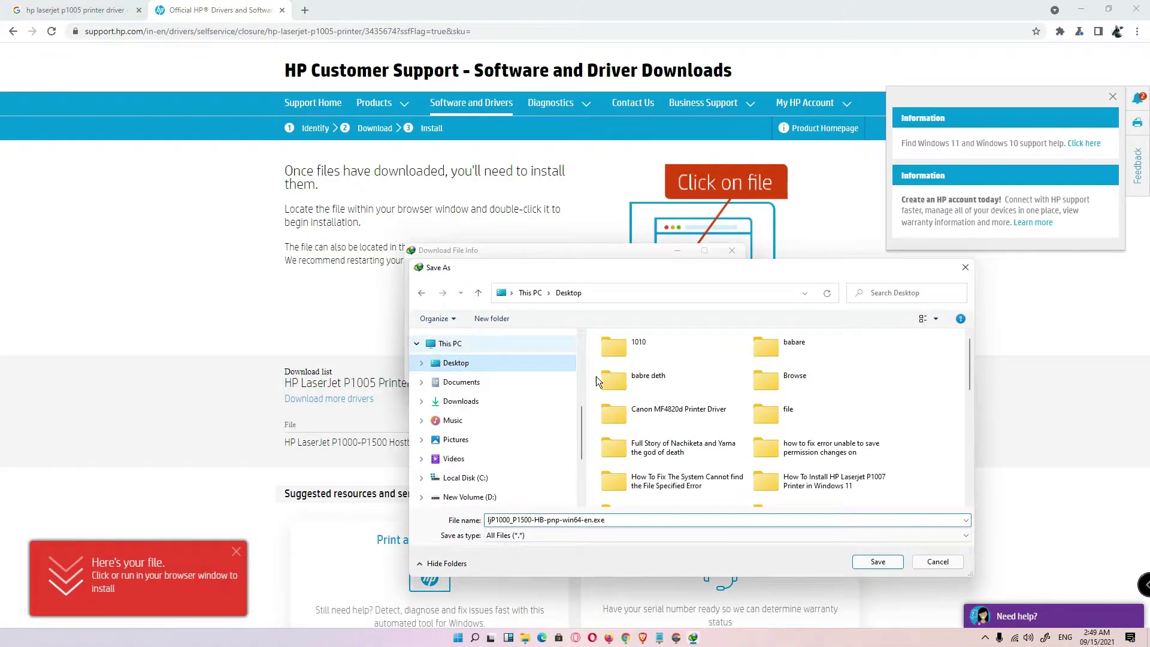
{"action": "left_click", "coordinate": [876, 560]}
{"action": "left_click", "coordinate": [570, 374]}
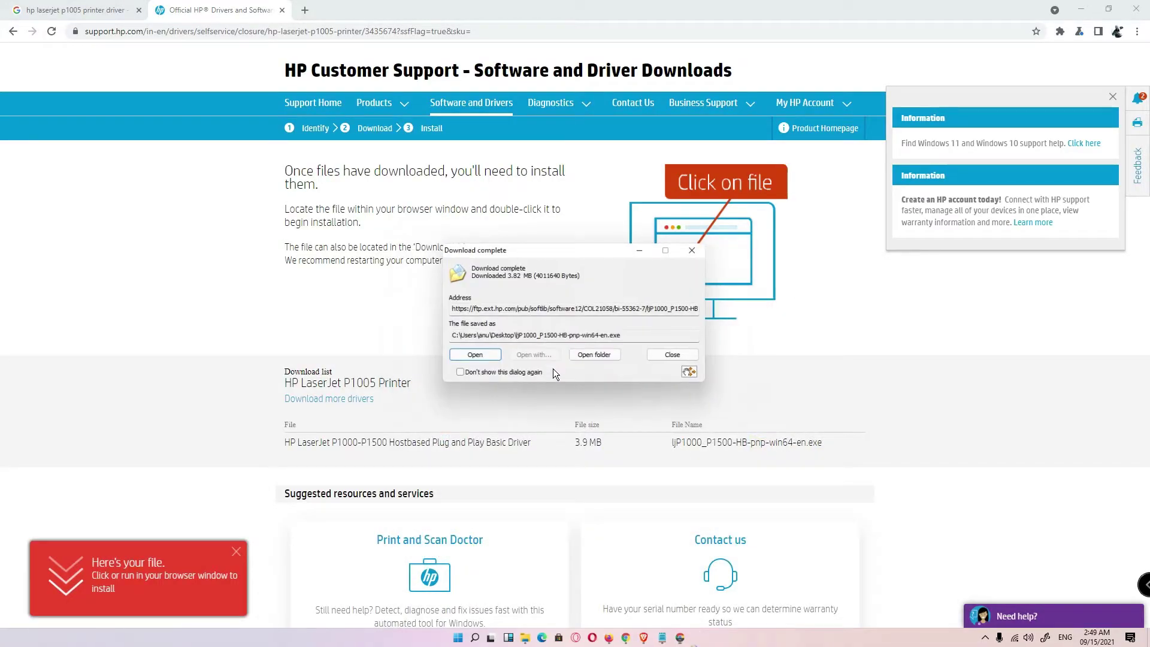
{"action": "left_click", "coordinate": [667, 357]}
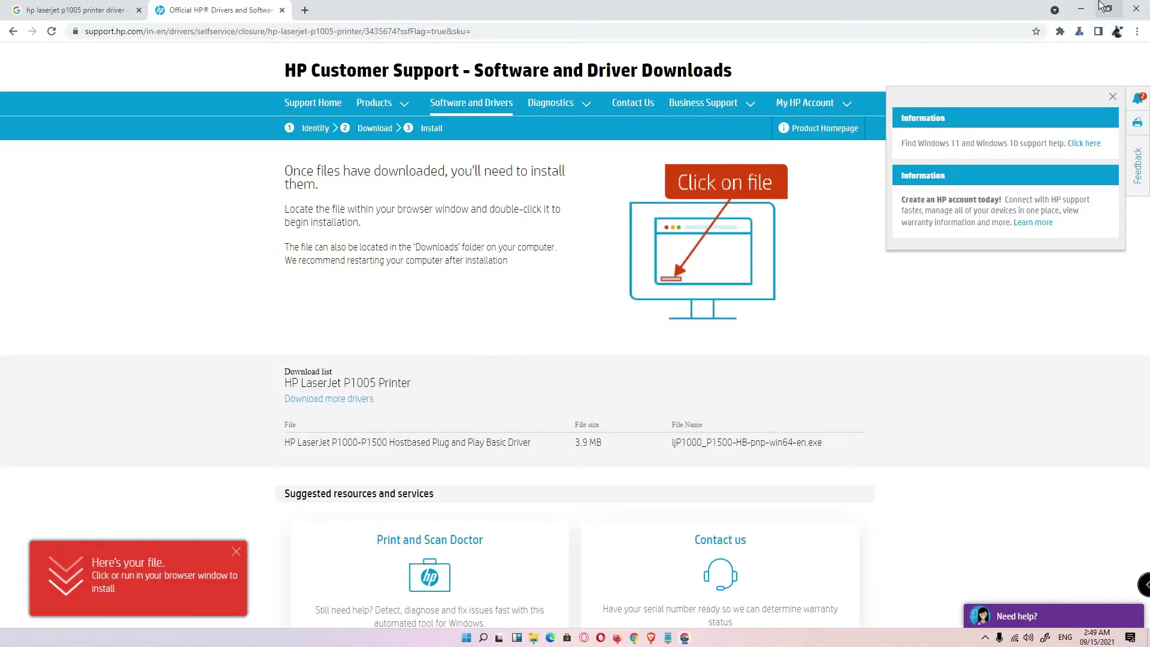
{"action": "left_click", "coordinate": [1081, 9]}
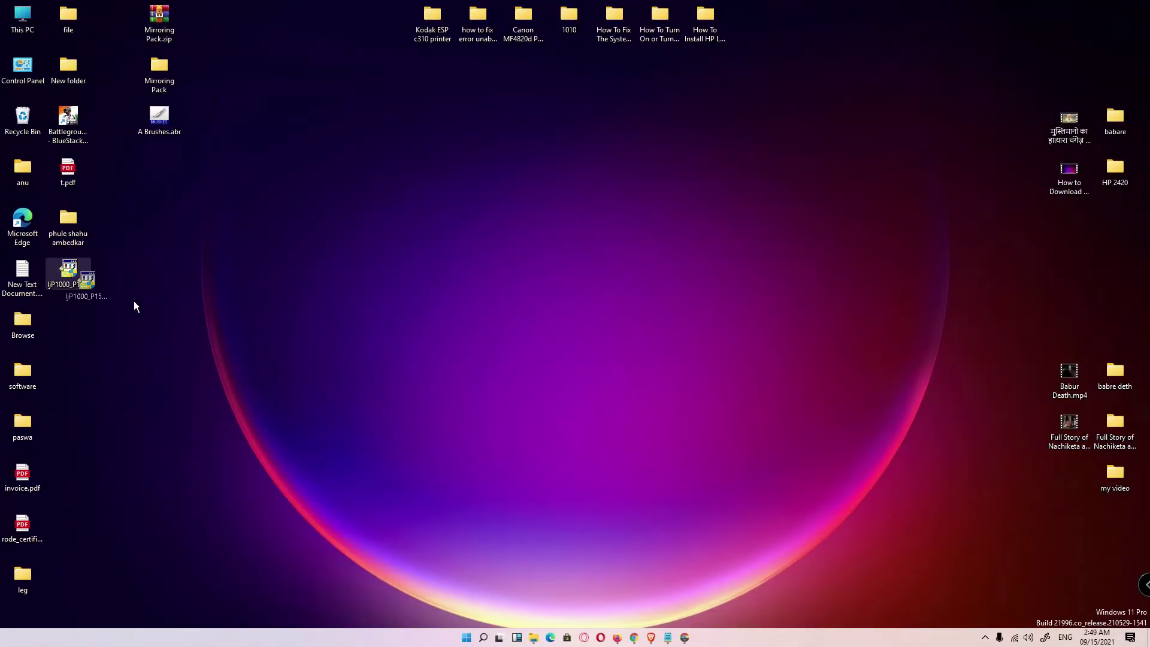
Extract the driver .exe with WinRAR into a ljP1000_P1500-HB-pnp-win64-en Desktop folder beside the file
{"action": "left_click_drag", "start_coordinate": [134, 301], "coordinate": [240, 243]}
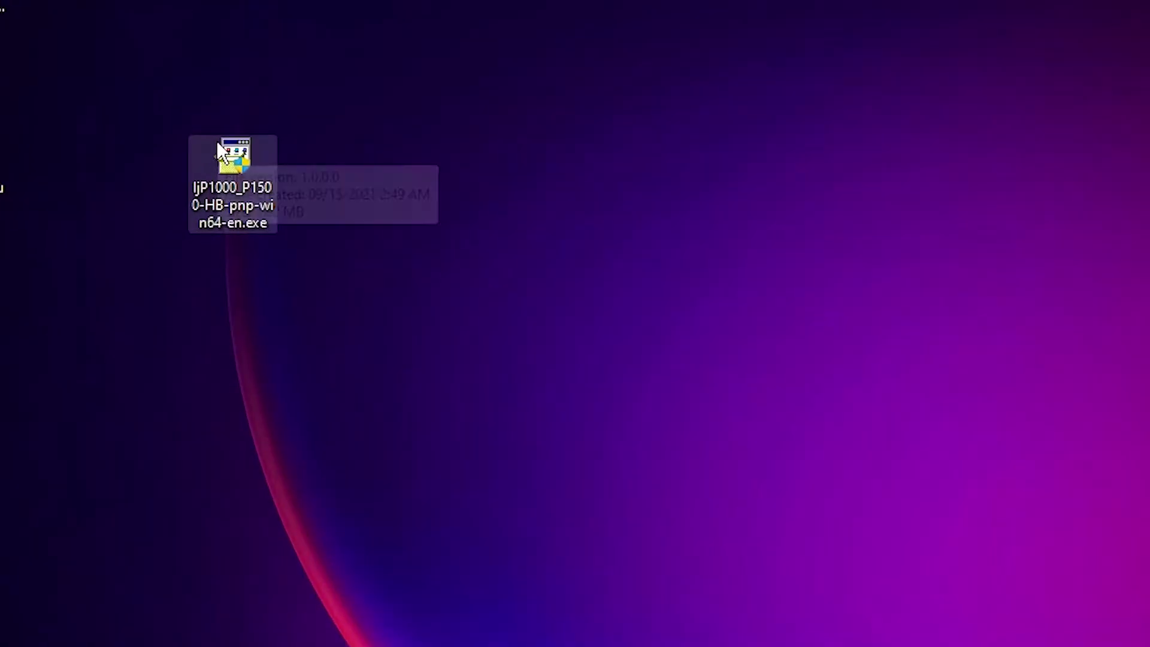
{"action": "mouse_move", "coordinate": [201, 228]}
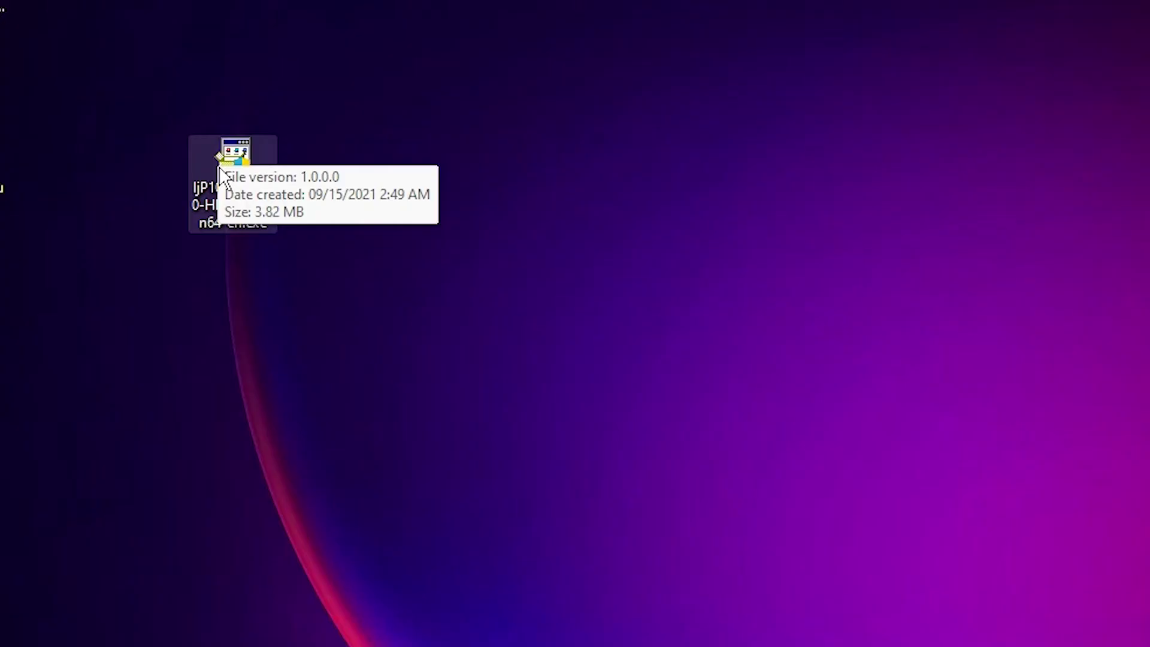
{"action": "right_click", "coordinate": [219, 170]}
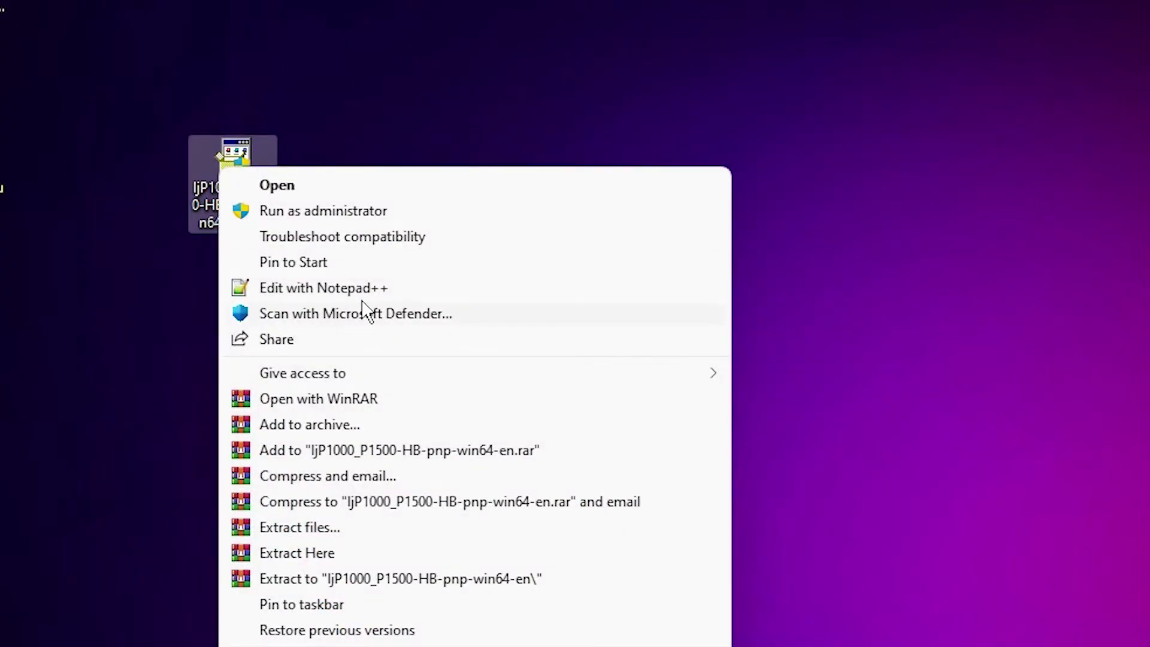
{"action": "left_click", "coordinate": [288, 527]}
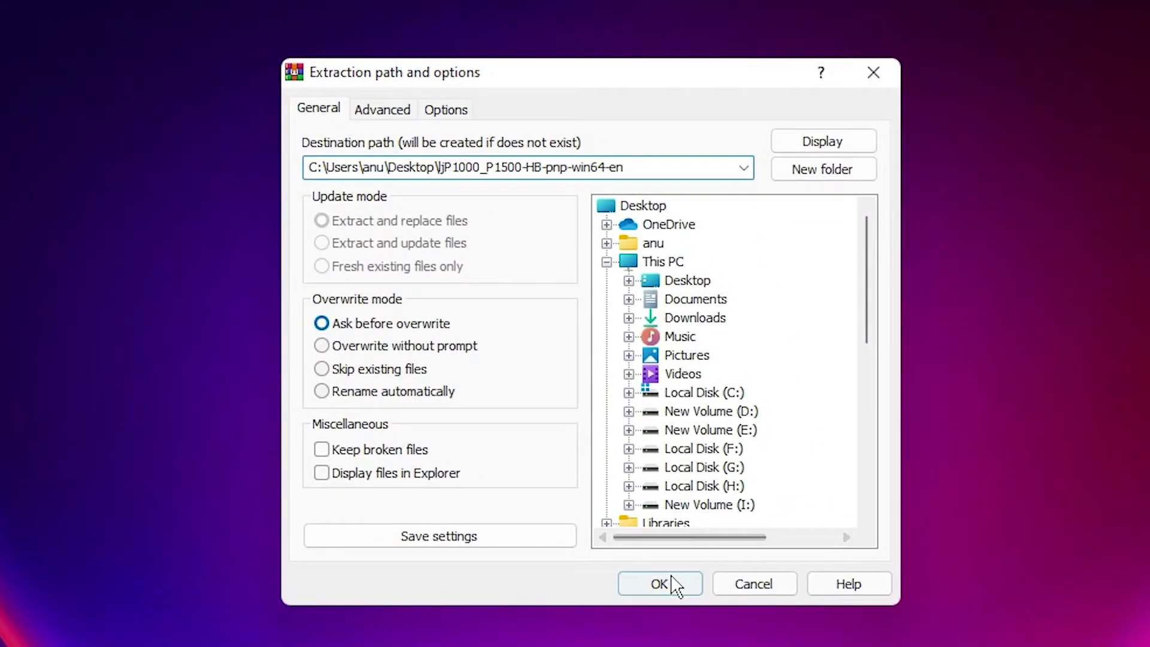
{"action": "left_click", "coordinate": [672, 579]}
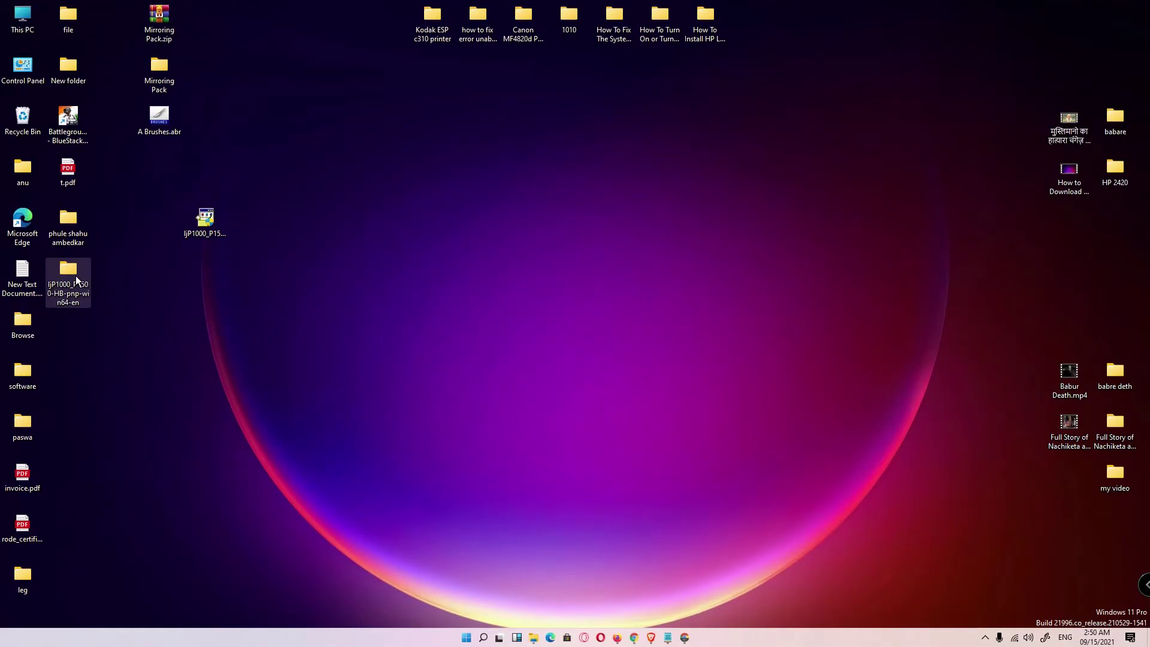
{"action": "left_click_drag", "start_coordinate": [193, 285], "coordinate": [195, 287]}
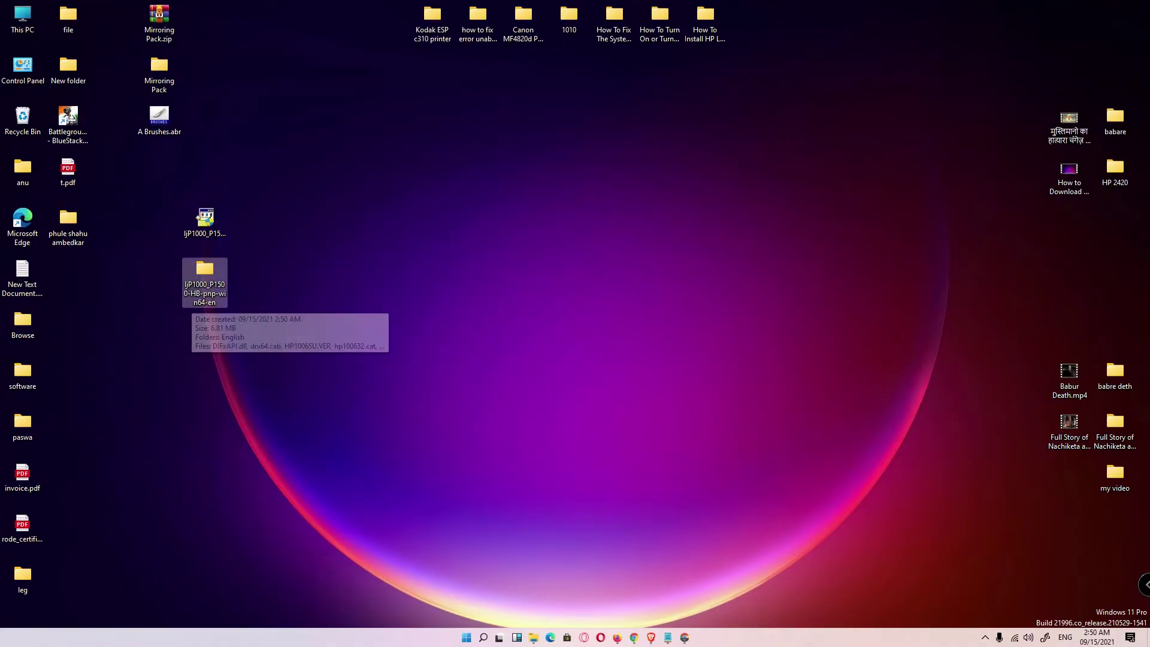
Open Control Panel from a Start search for 'cont' and go to Devices and Printers
{"action": "left_click", "coordinate": [467, 639]}
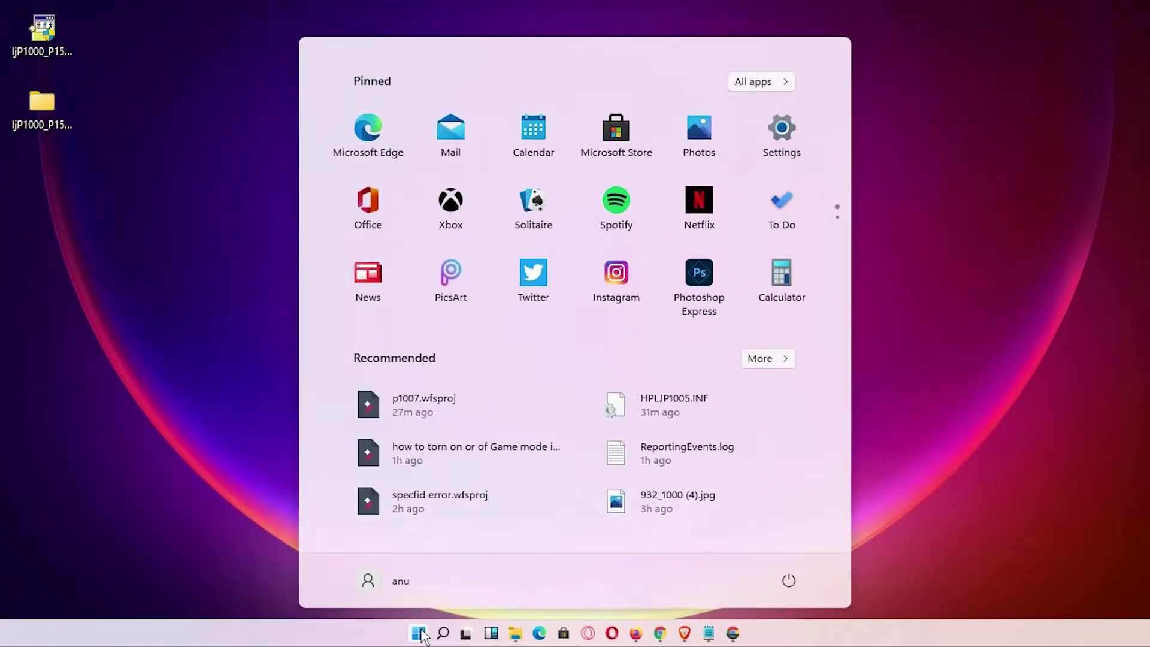
{"action": "type", "text": "cont"}
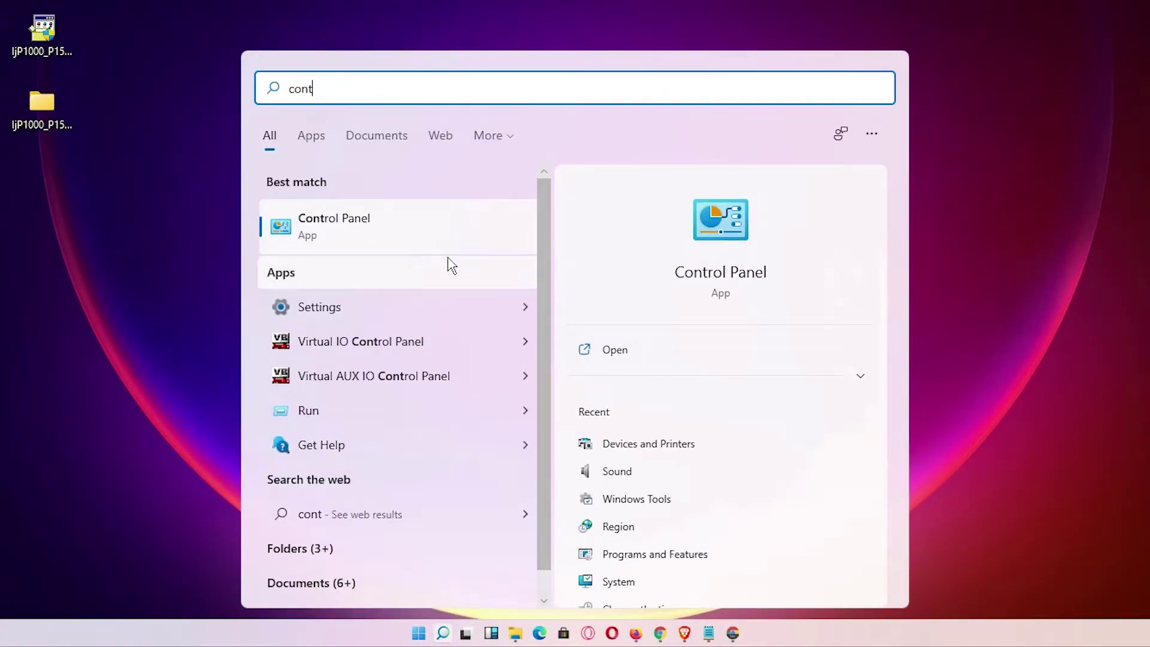
{"action": "left_click", "coordinate": [412, 248]}
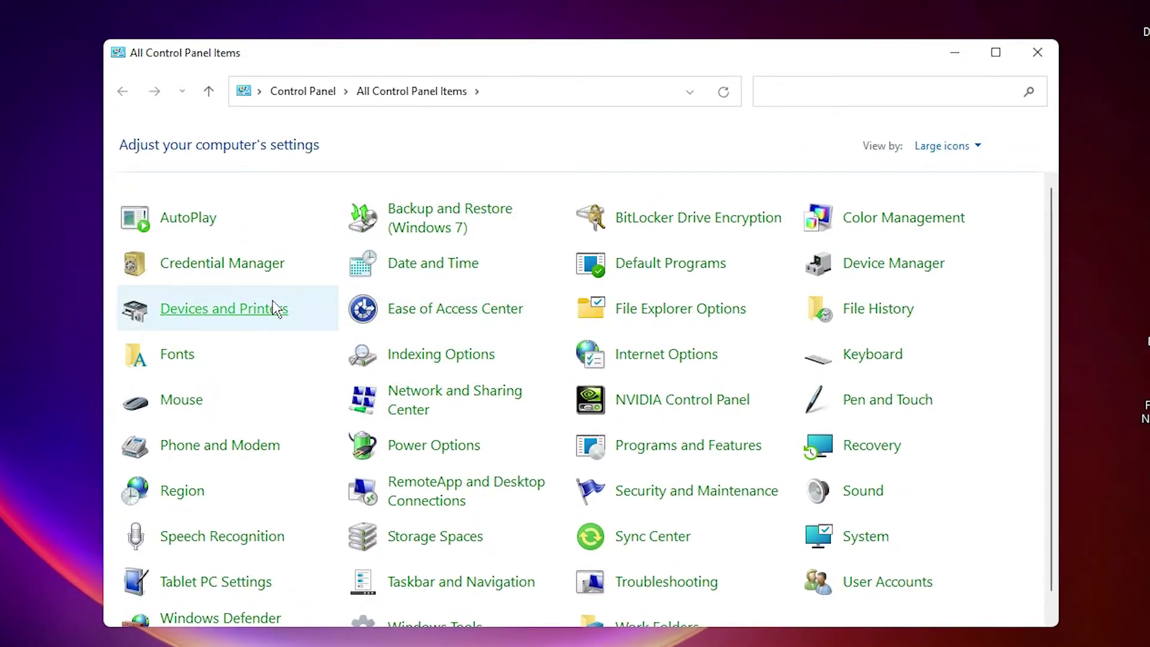
{"action": "left_click", "coordinate": [229, 319]}
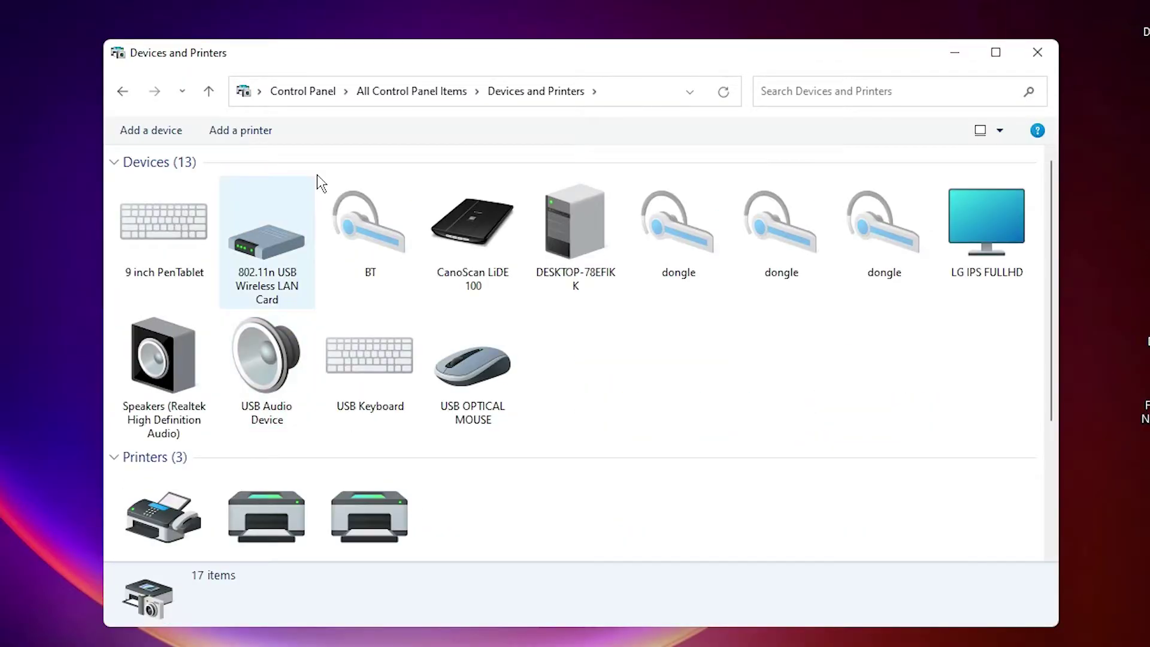
Start Add a printer and choose a local printer with manual settings
{"action": "left_click", "coordinate": [235, 138]}
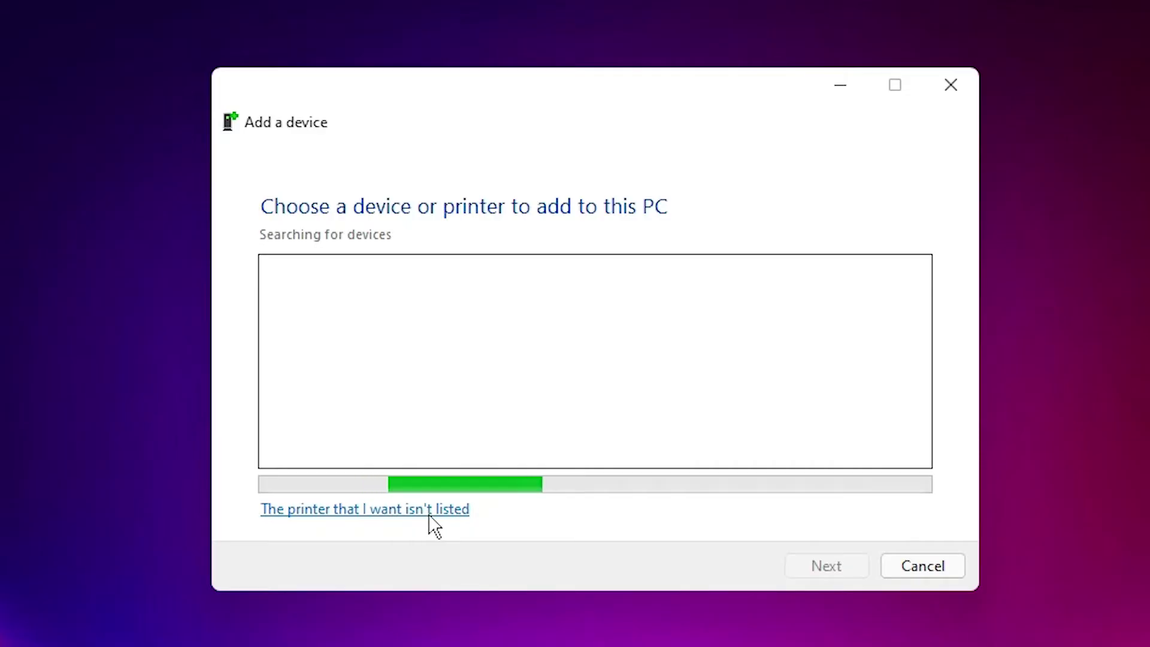
{"action": "left_click", "coordinate": [465, 514]}
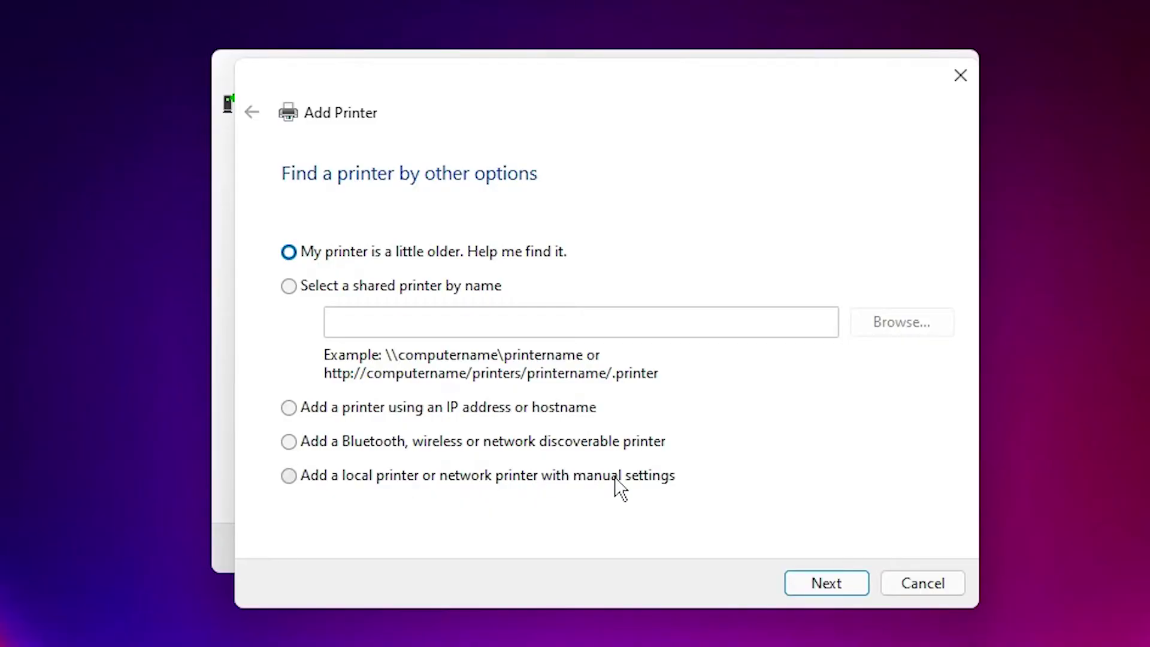
{"action": "left_click", "coordinate": [374, 476]}
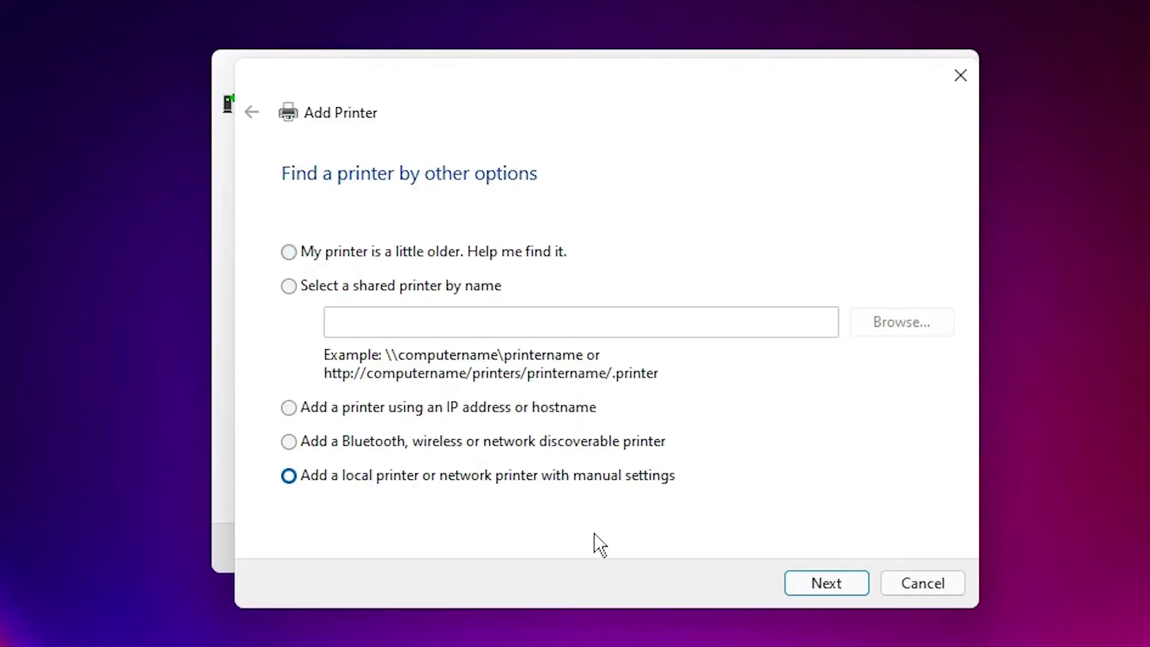
{"action": "left_click", "coordinate": [848, 583]}
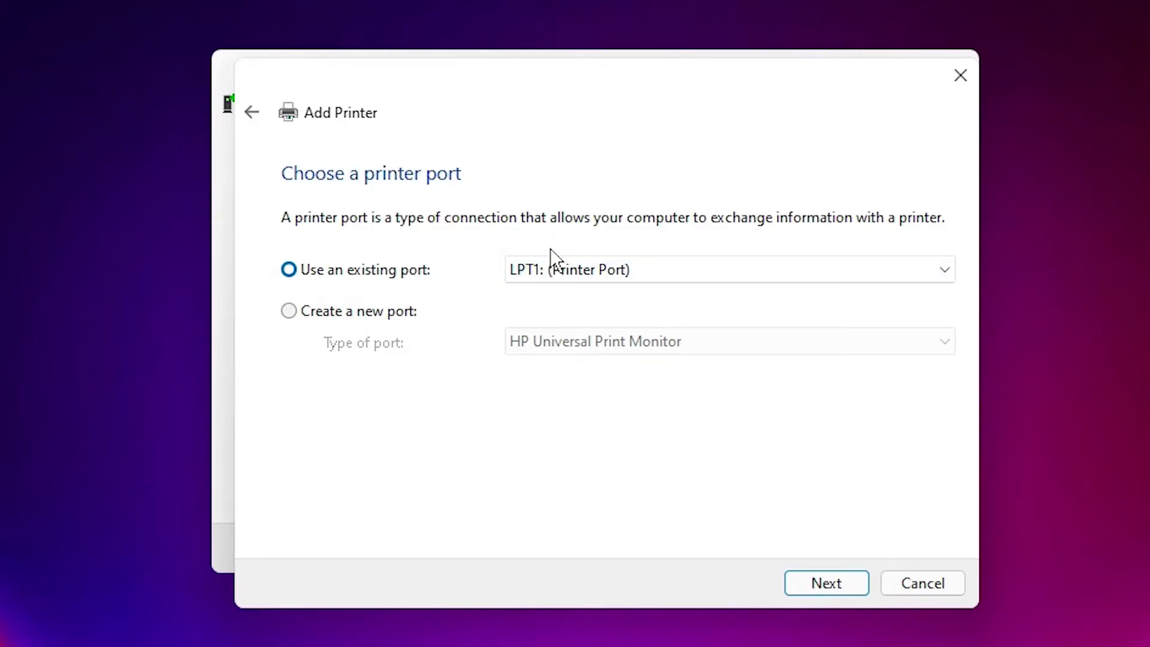
Use the existing USB001 virtual printer port and continue to driver installation
{"action": "left_click", "coordinate": [550, 269]}
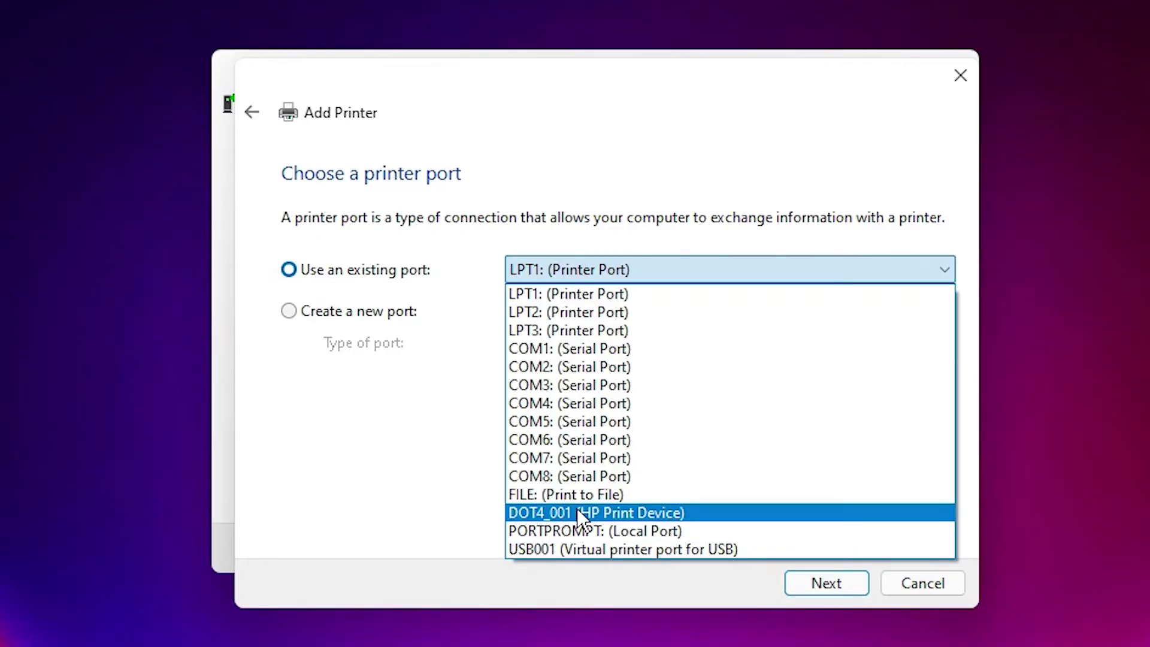
{"action": "left_click", "coordinate": [580, 549]}
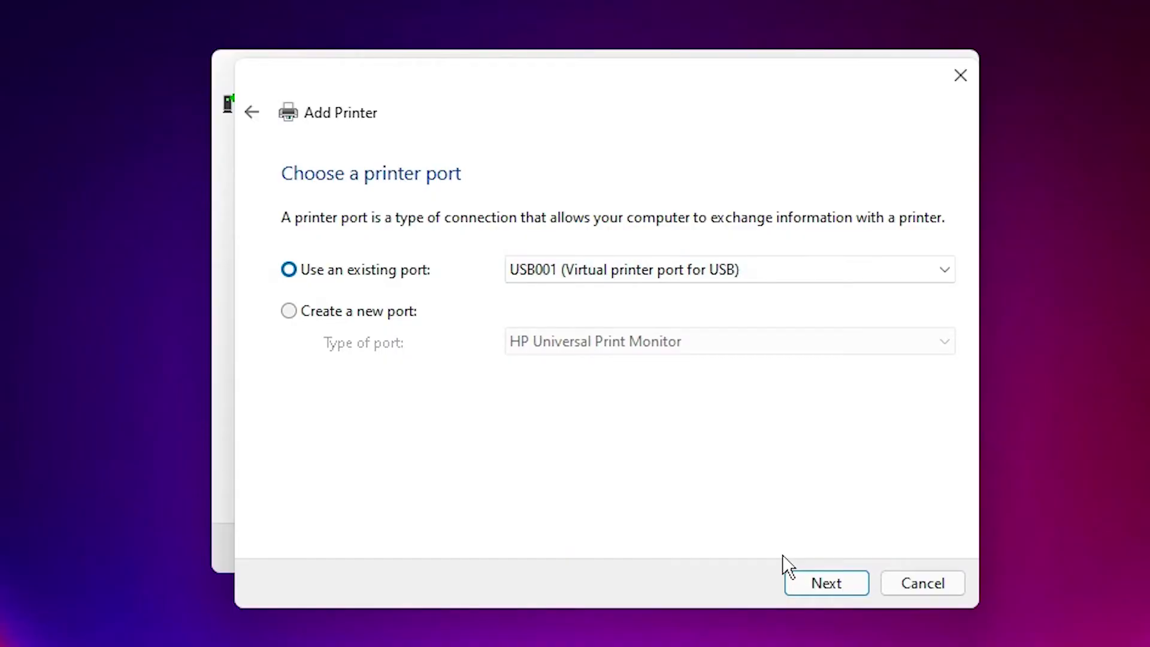
{"action": "left_click", "coordinate": [801, 586]}
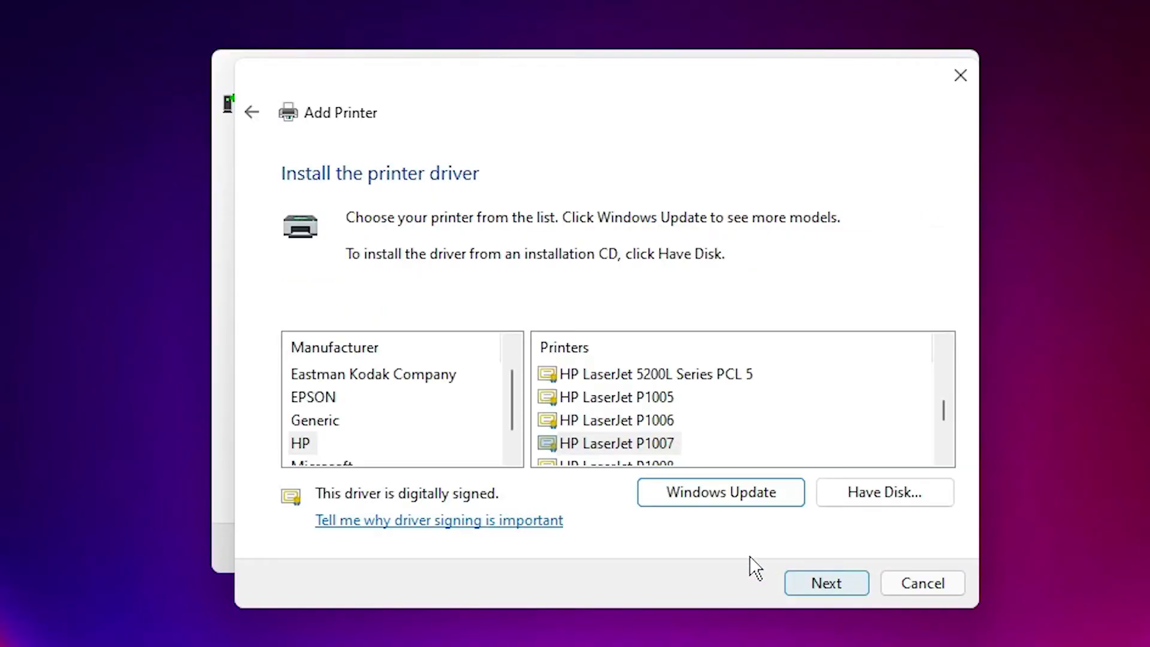
Use Have Disk to load HPLJP1005.INF from the extracted Desktop driver folder
{"action": "left_click", "coordinate": [876, 490]}
{"action": "left_click", "coordinate": [783, 458]}
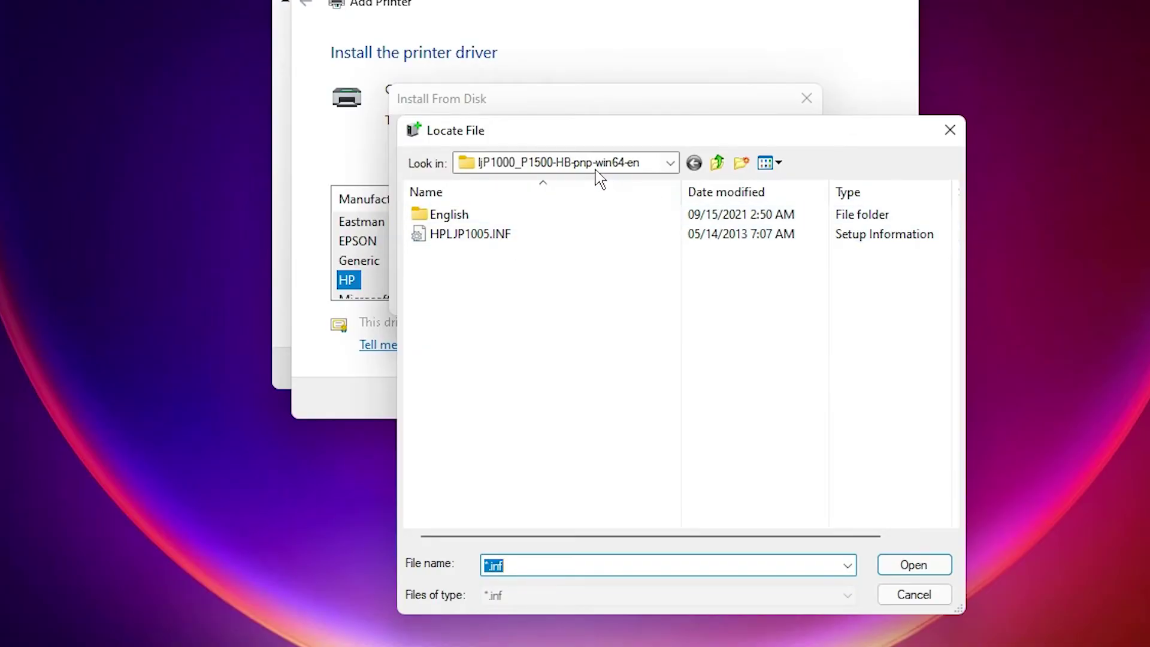
{"action": "left_click", "coordinate": [595, 306]}
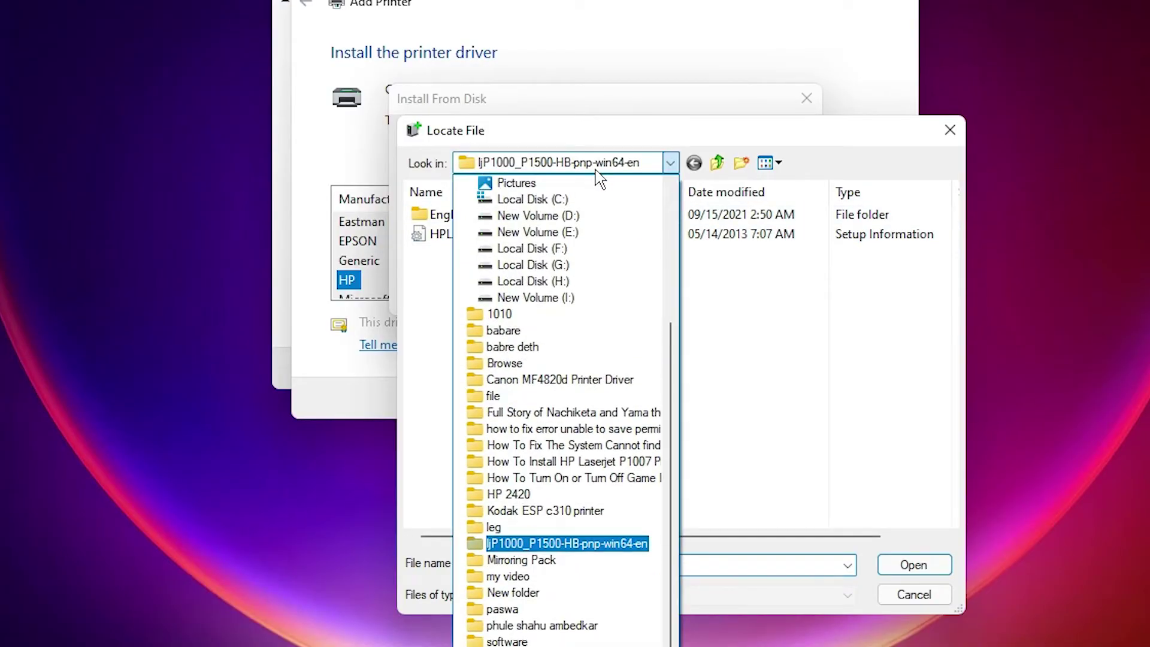
{"action": "scroll", "coordinate": [583, 252], "scroll_direction": "up", "scroll_amount": 4}
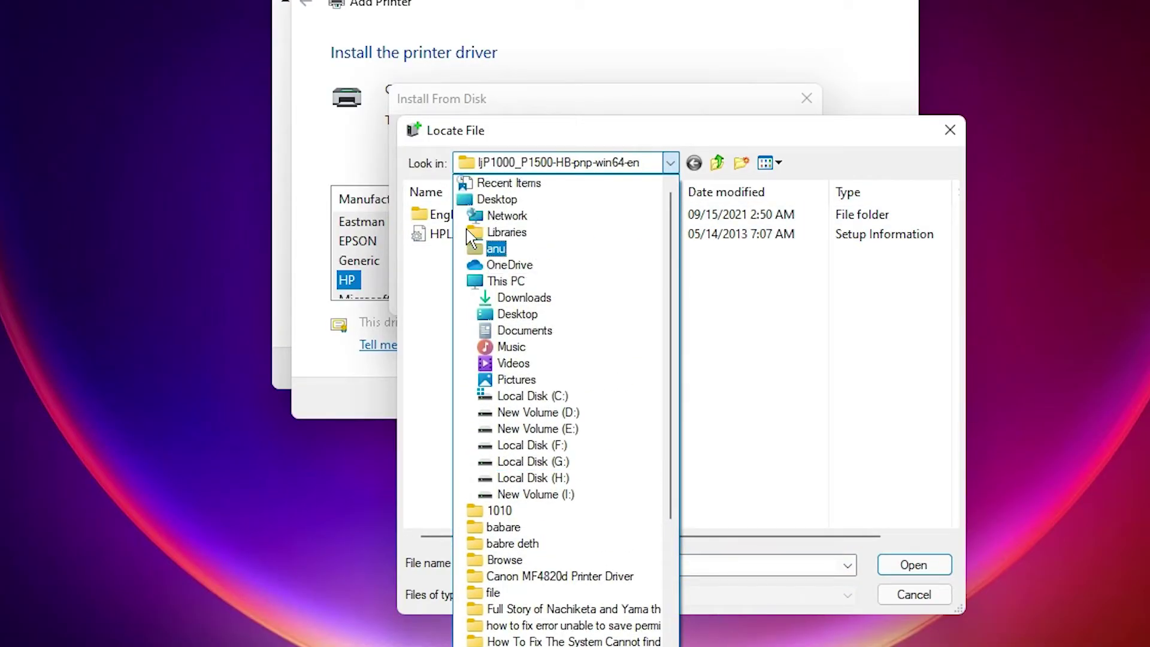
{"action": "left_click", "coordinate": [487, 201]}
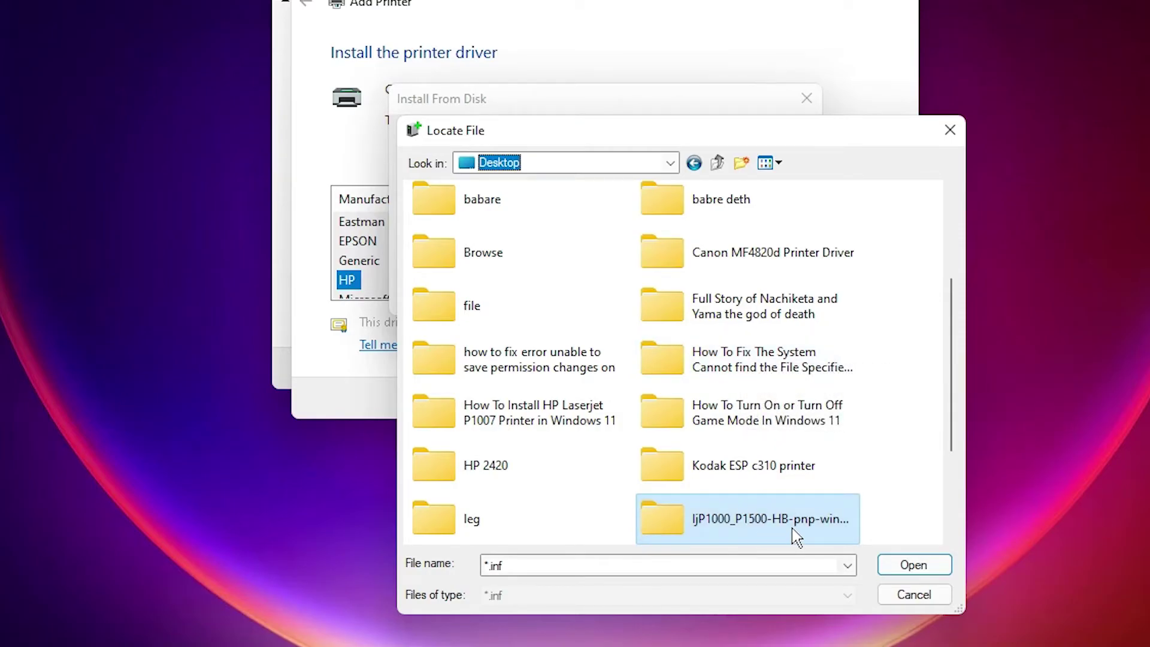
{"action": "double_click", "coordinate": [758, 535]}
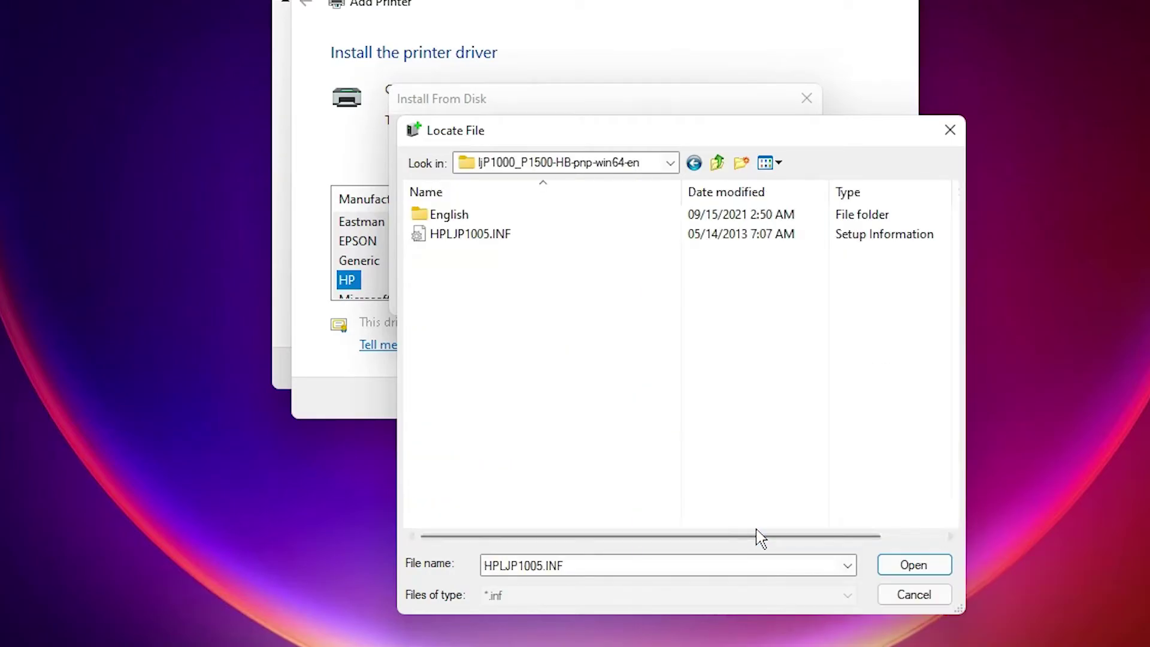
{"action": "left_click", "coordinate": [464, 243]}
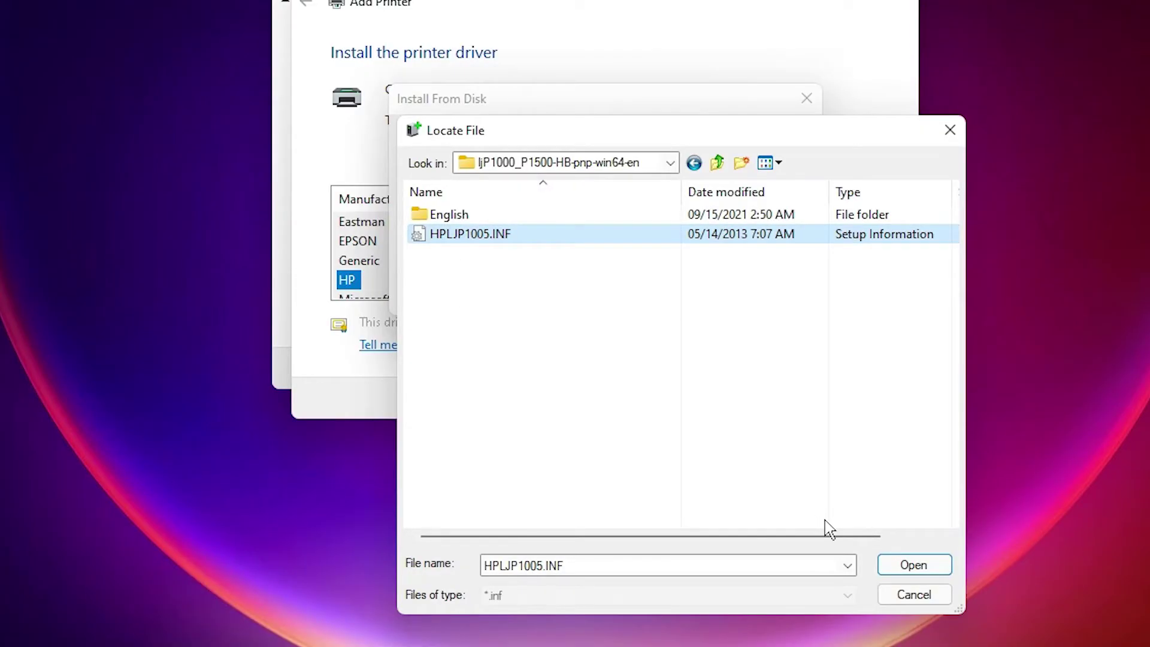
{"action": "left_click", "coordinate": [923, 564]}
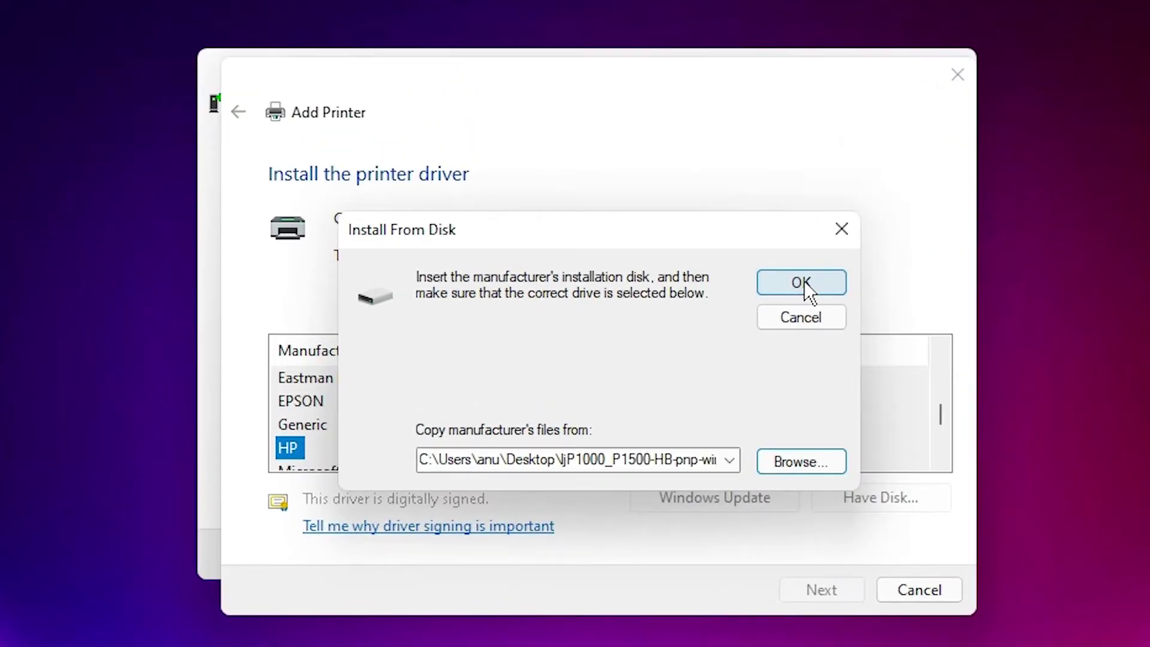
{"action": "left_click", "coordinate": [802, 282]}
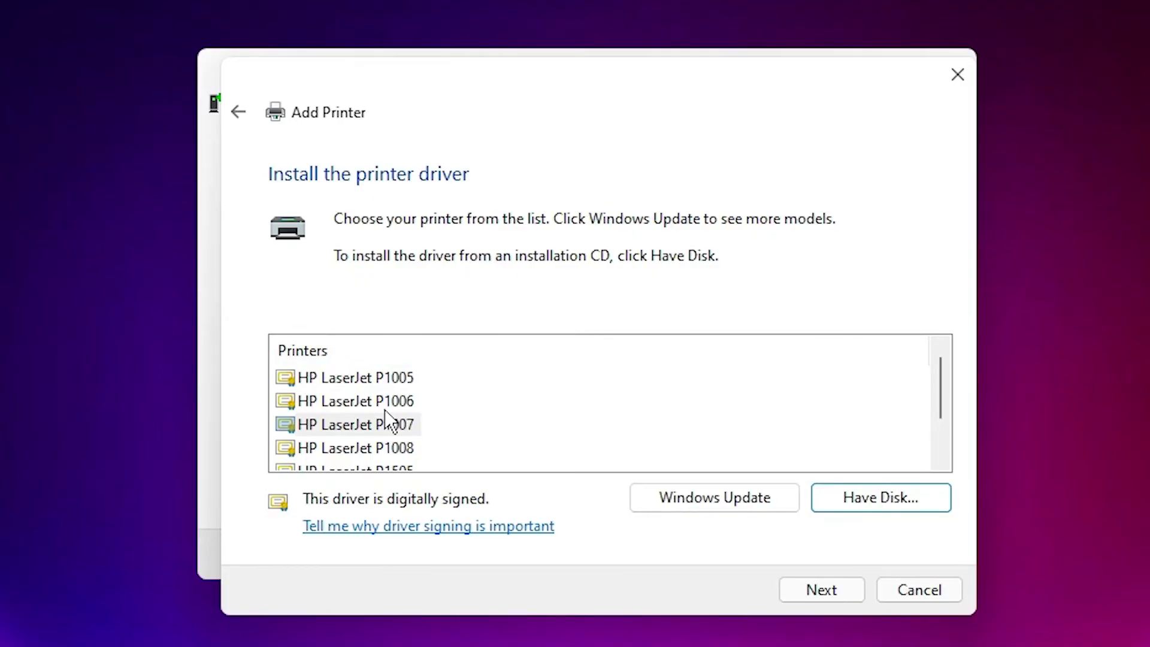
Install HP LaserJet P1005 using the currently installed driver and default printer name, then finish
{"action": "left_click", "coordinate": [370, 382]}
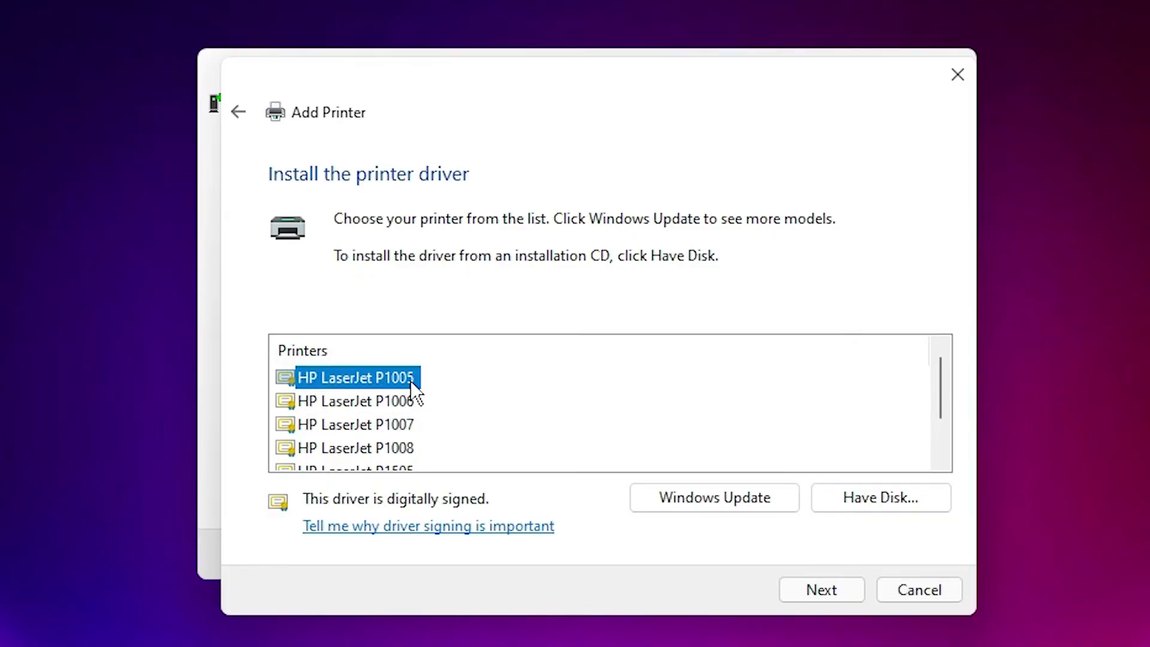
{"action": "left_click", "coordinate": [821, 593]}
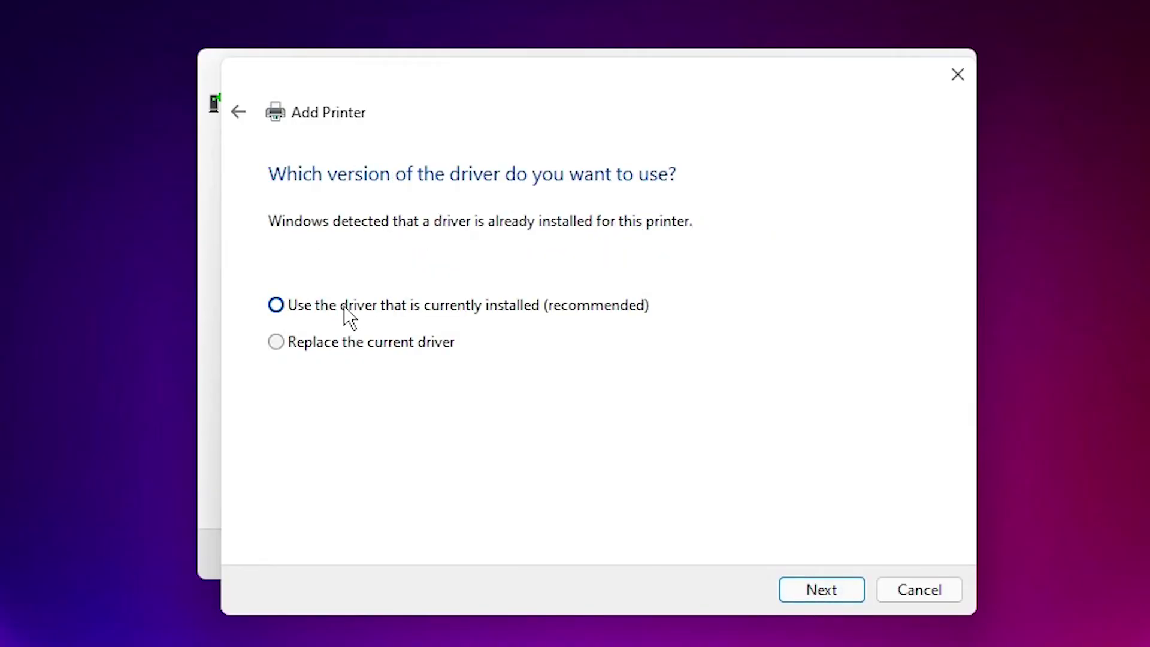
{"action": "left_click", "coordinate": [794, 593]}
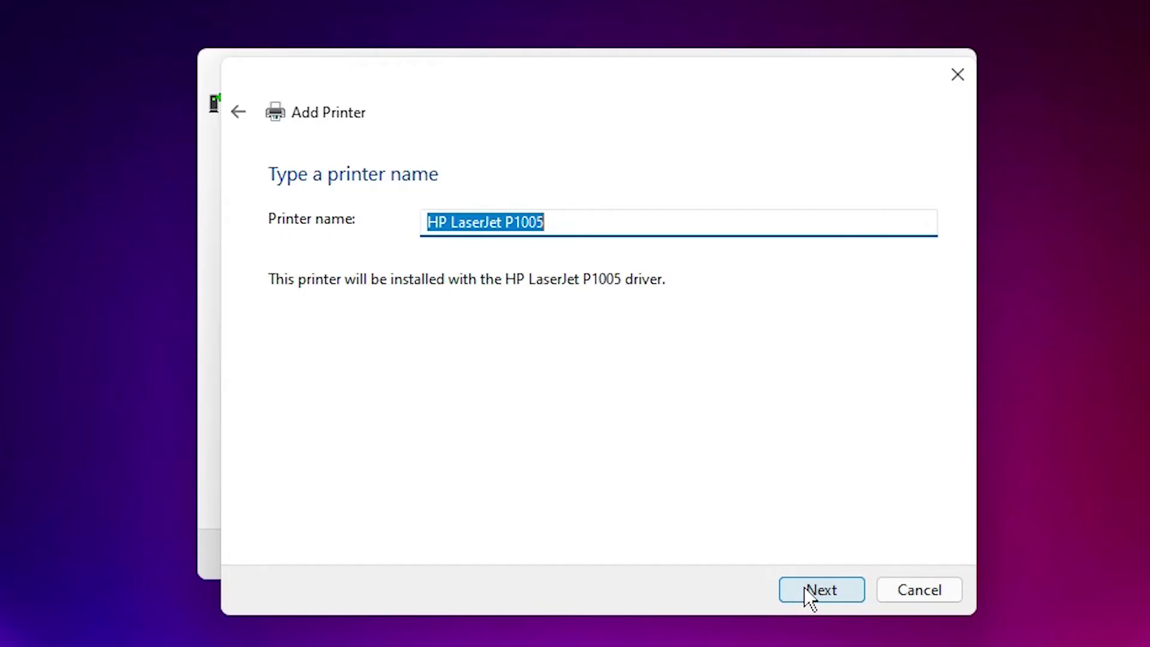
{"action": "left_click", "coordinate": [806, 591]}
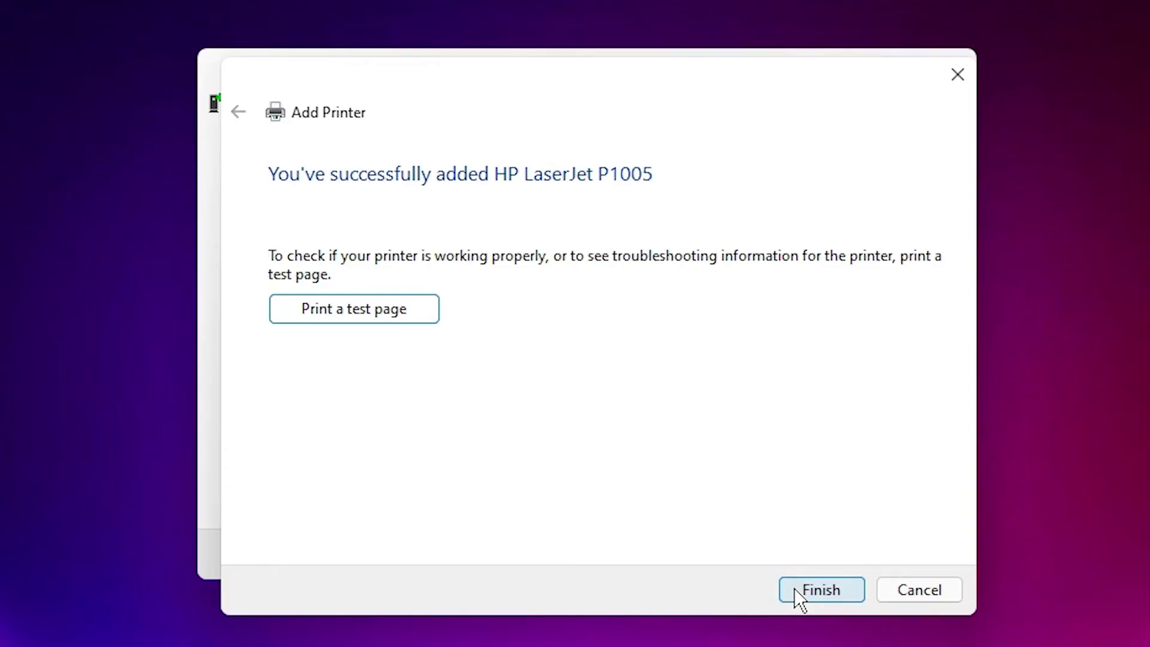
{"action": "left_click", "coordinate": [796, 590]}
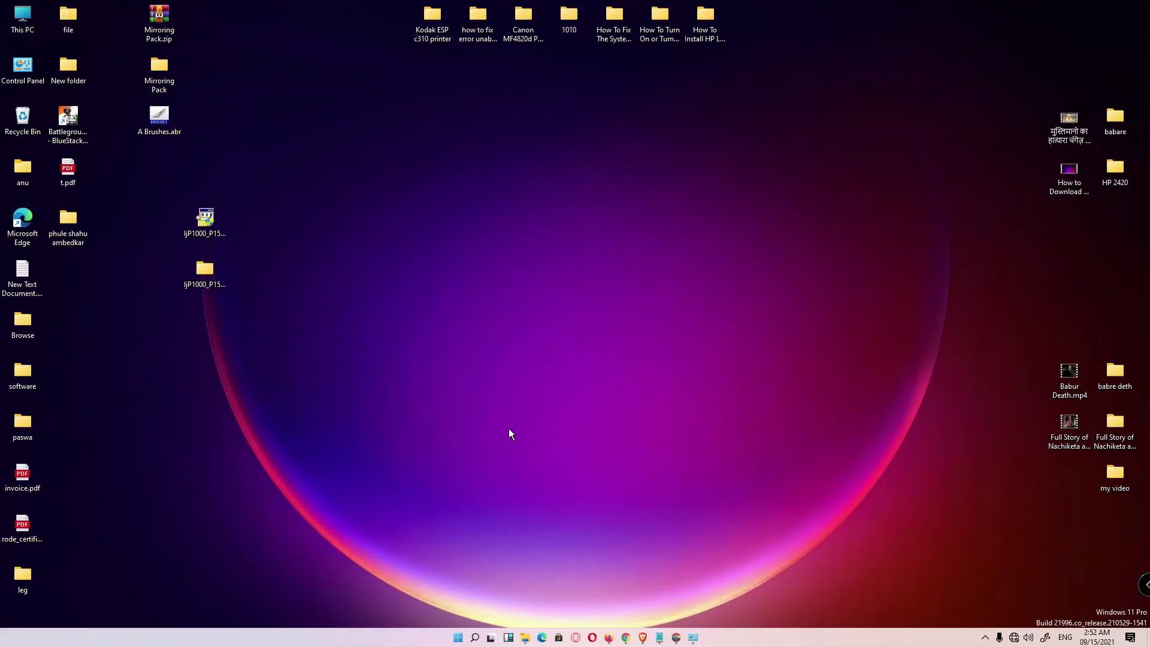
Reopen Control Panel's Devices and Printers via a 'co' search and scroll to confirm HP LaserJet P1005 is listed
{"action": "left_click", "coordinate": [458, 638]}
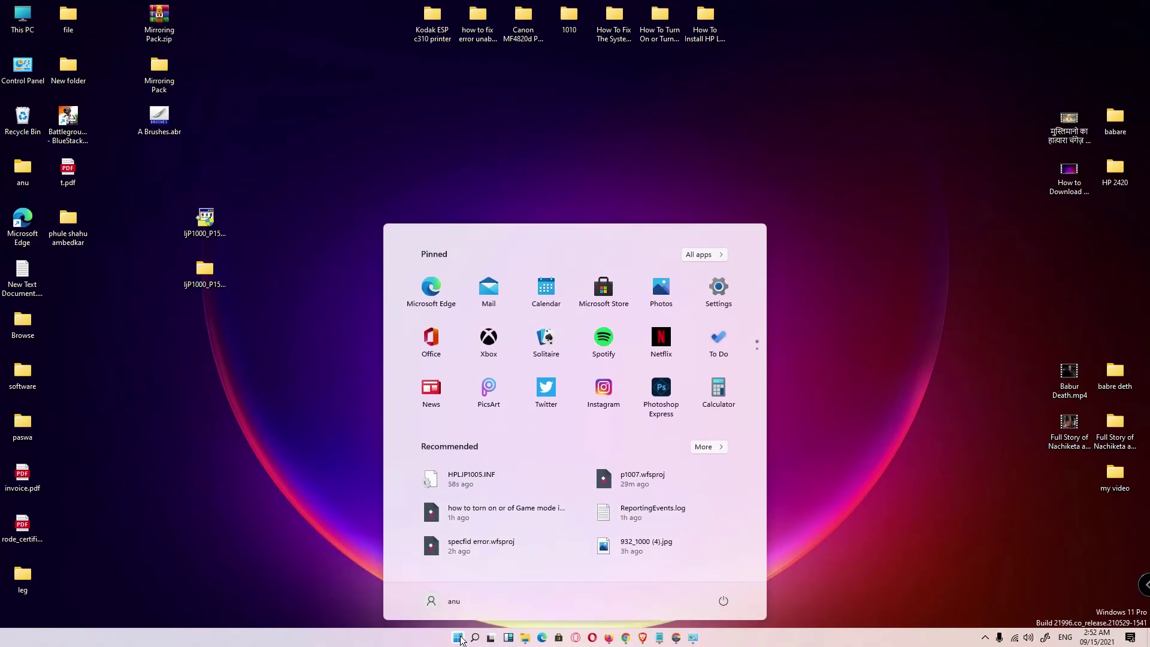
{"action": "type", "text": "co"}
{"action": "left_click", "coordinate": [384, 225]}
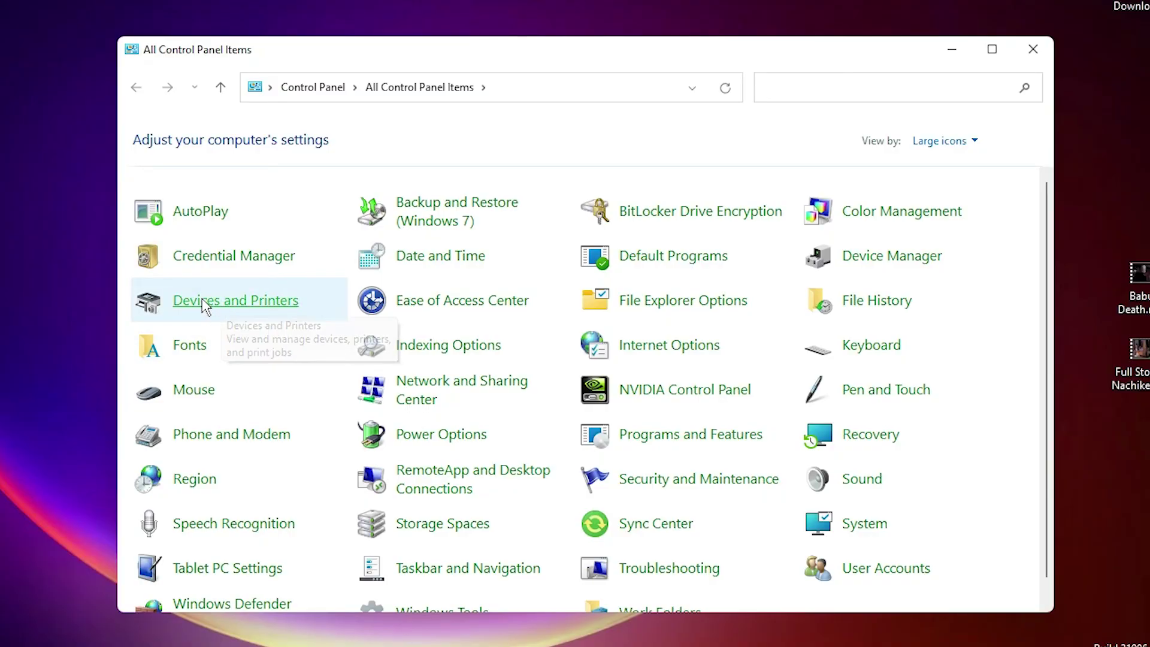
{"action": "left_click", "coordinate": [203, 307]}
{"action": "scroll", "coordinate": [582, 375], "scroll_direction": "down", "scroll_amount": 3}
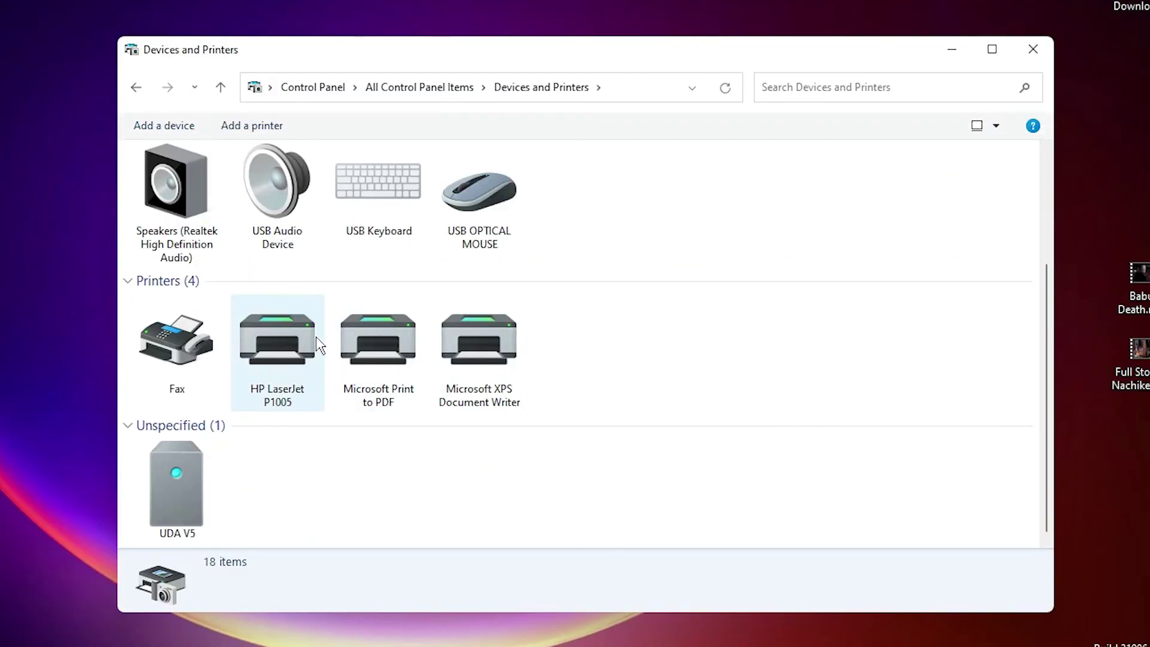